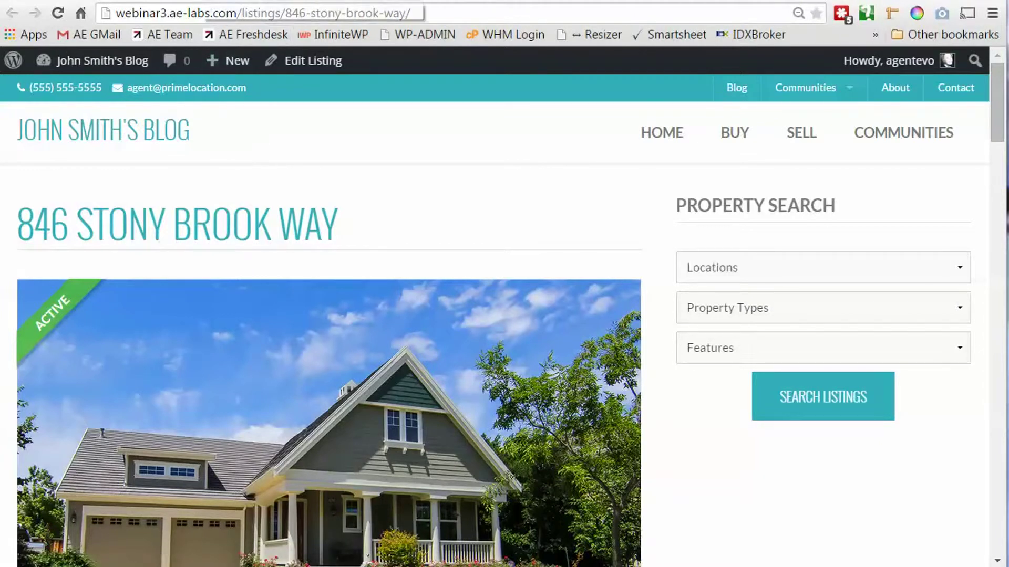
From the wp-admin Listings list, open 846 Stony Brook Way in the Edit Listing screen
{"action": "left_click", "coordinate": [200, 1]}
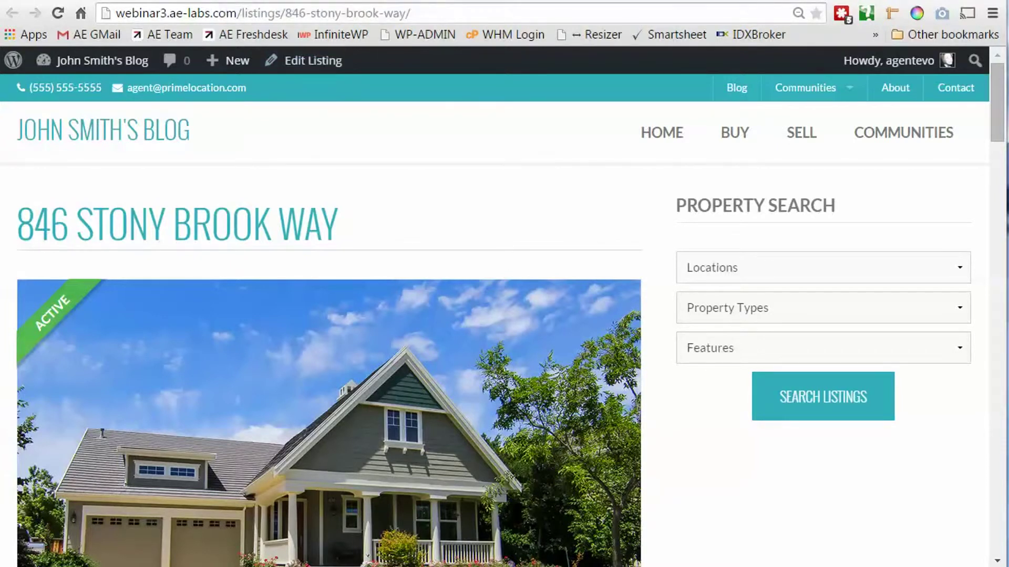
{"action": "key", "text": "ctrl+w"}
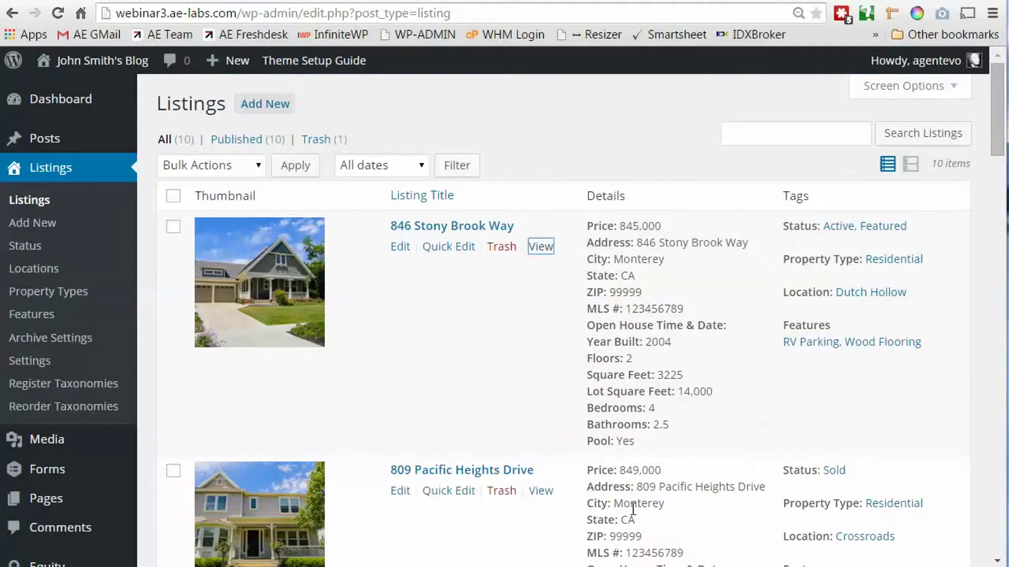
{"action": "left_click", "coordinate": [399, 248]}
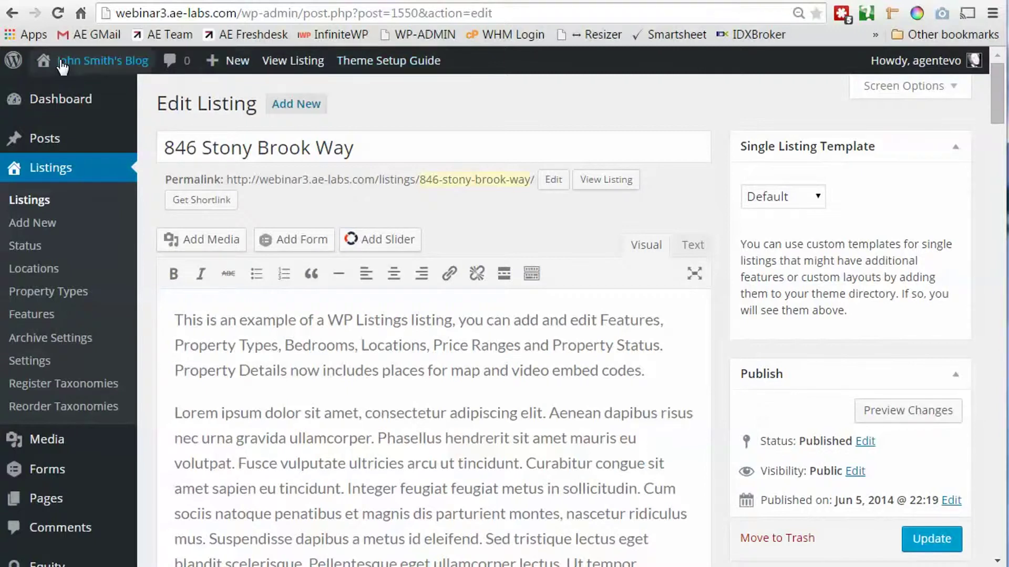
{"action": "mouse_move", "coordinate": [61, 62]}
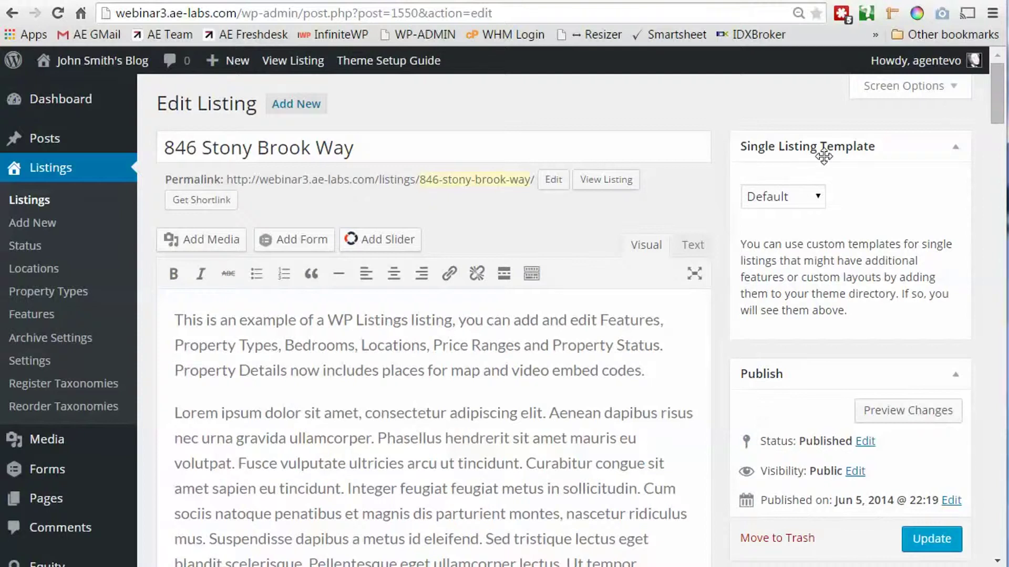
Set the 846 Stony Brook Way single-listing template to Luxurious, update it, and view the post
{"action": "left_click", "coordinate": [767, 196]}
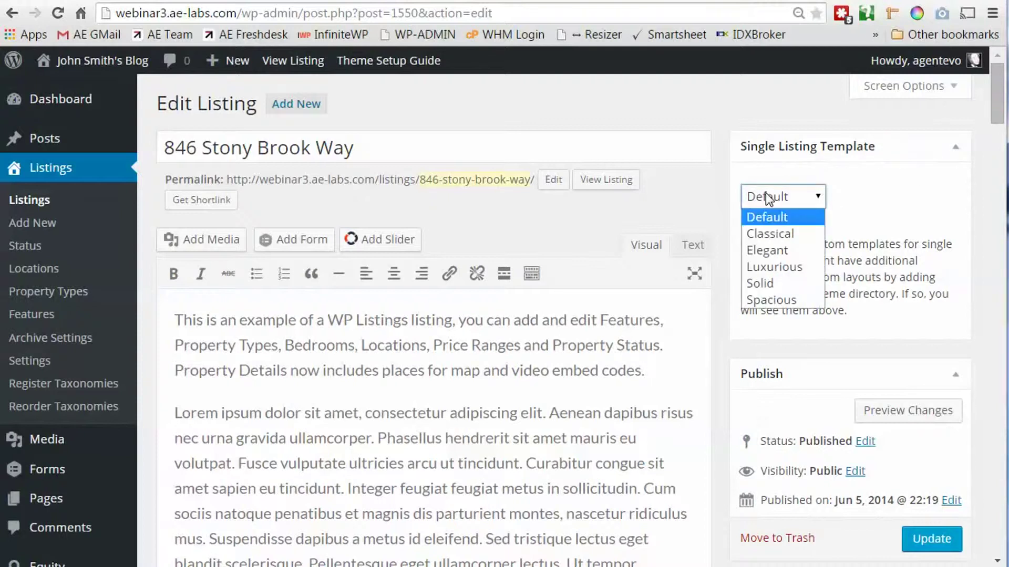
{"action": "left_click", "coordinate": [773, 268]}
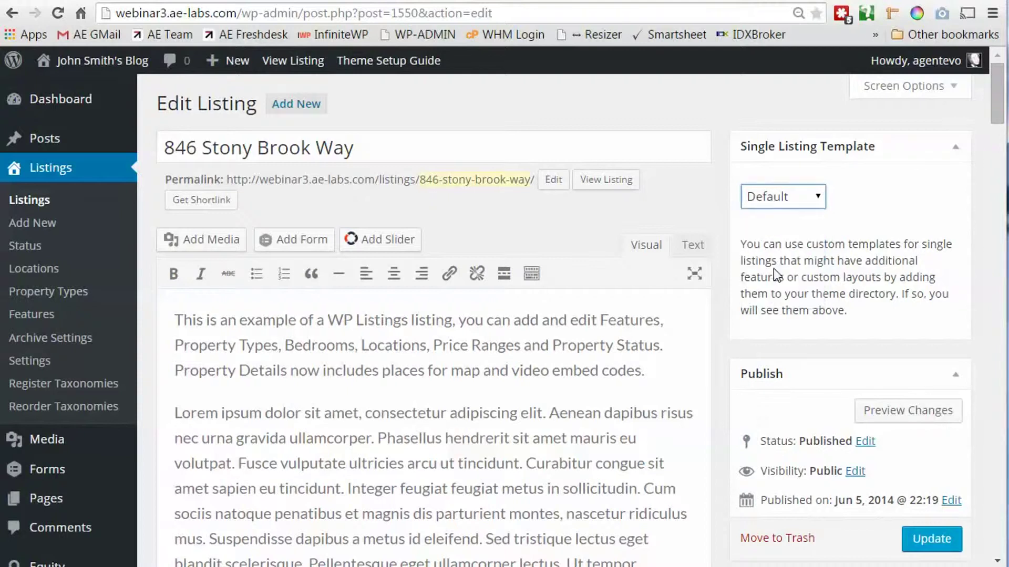
{"action": "left_click", "coordinate": [925, 538]}
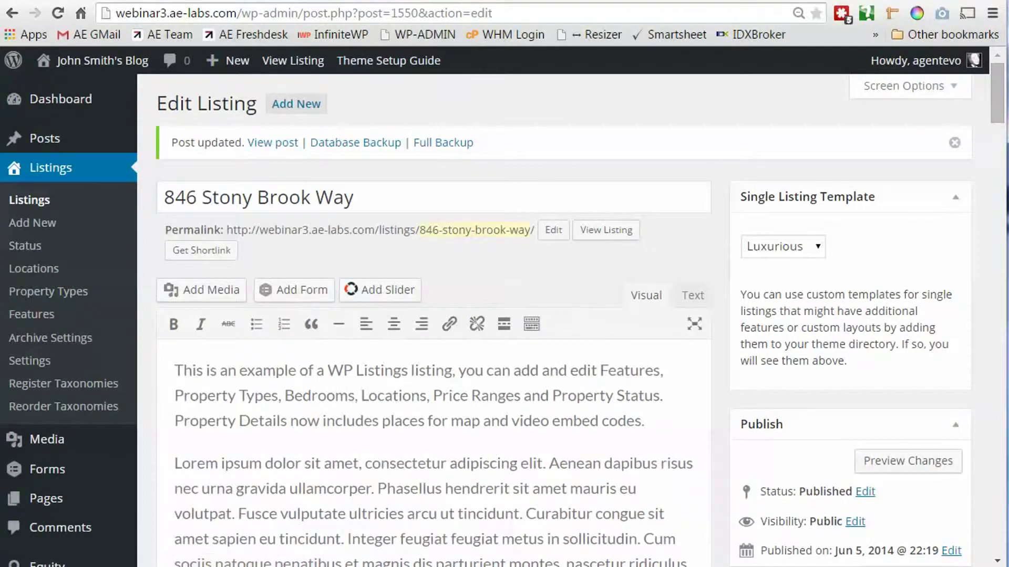
{"action": "left_click", "coordinate": [272, 142]}
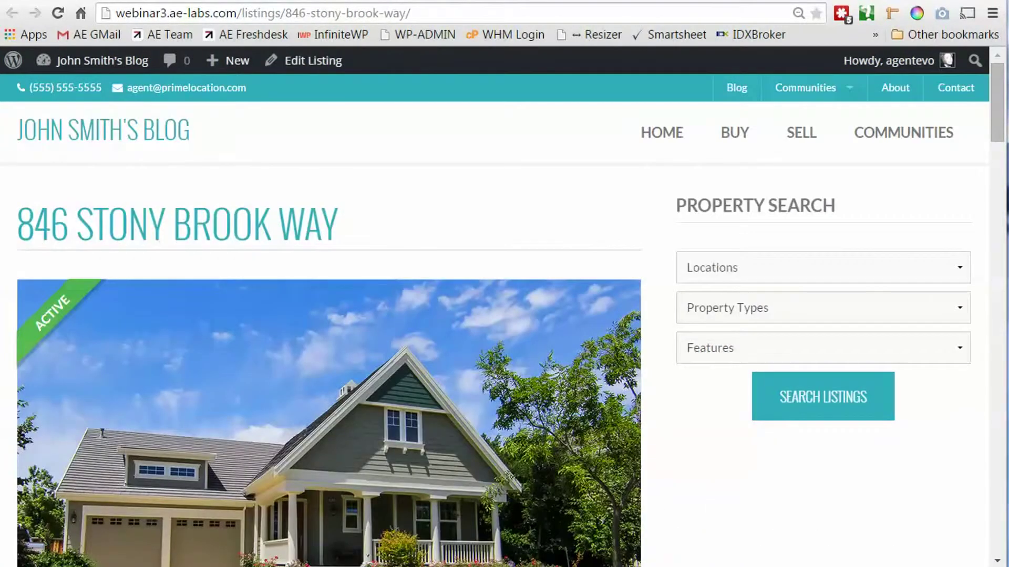
Reload the live listing page so the Luxurious layout appears
{"action": "left_click", "coordinate": [57, 16]}
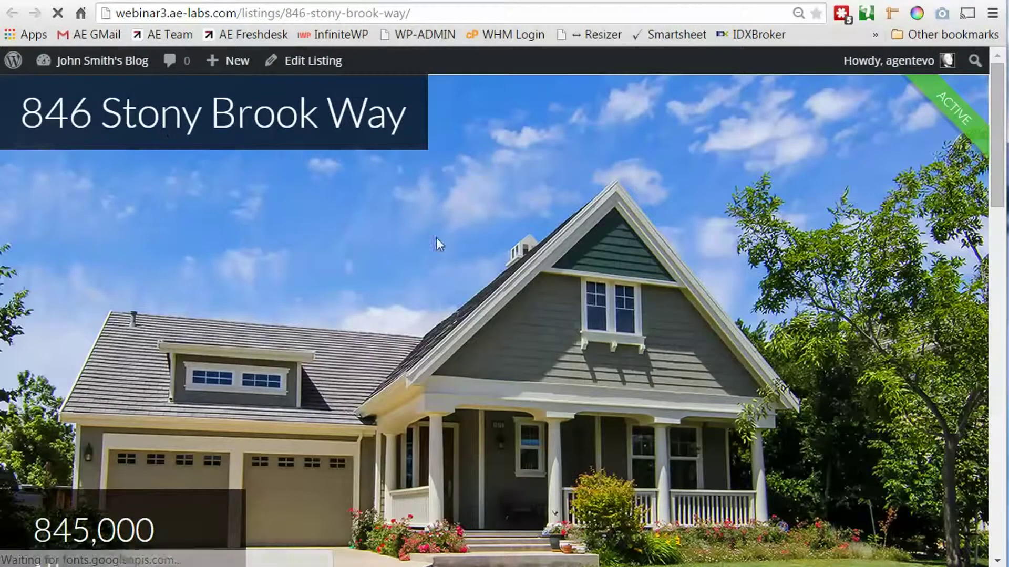
{"action": "scroll", "coordinate": [522, 290], "scroll_direction": "down", "scroll_amount": 6}
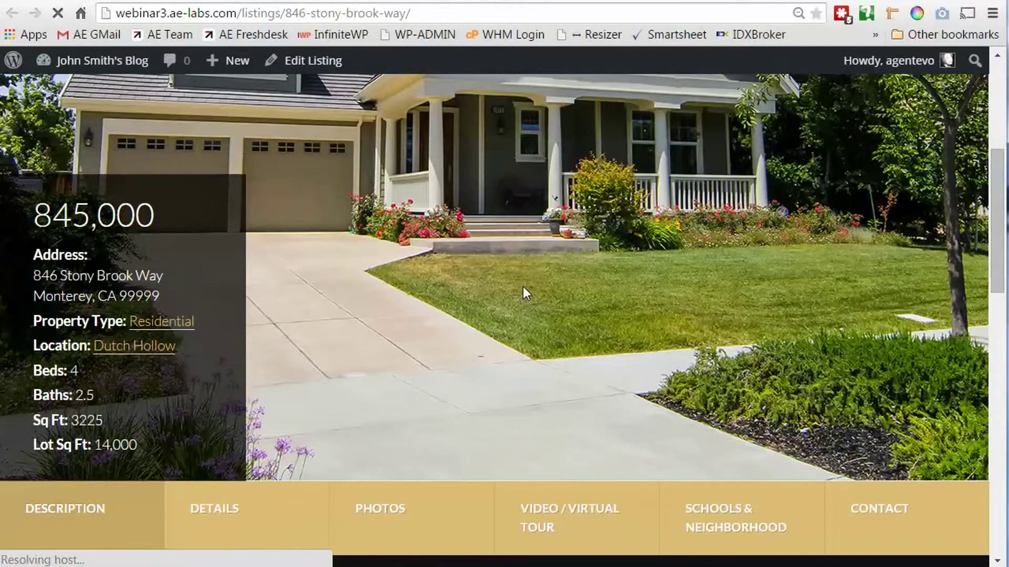
{"action": "scroll", "coordinate": [523, 290], "scroll_direction": "down", "scroll_amount": 6}
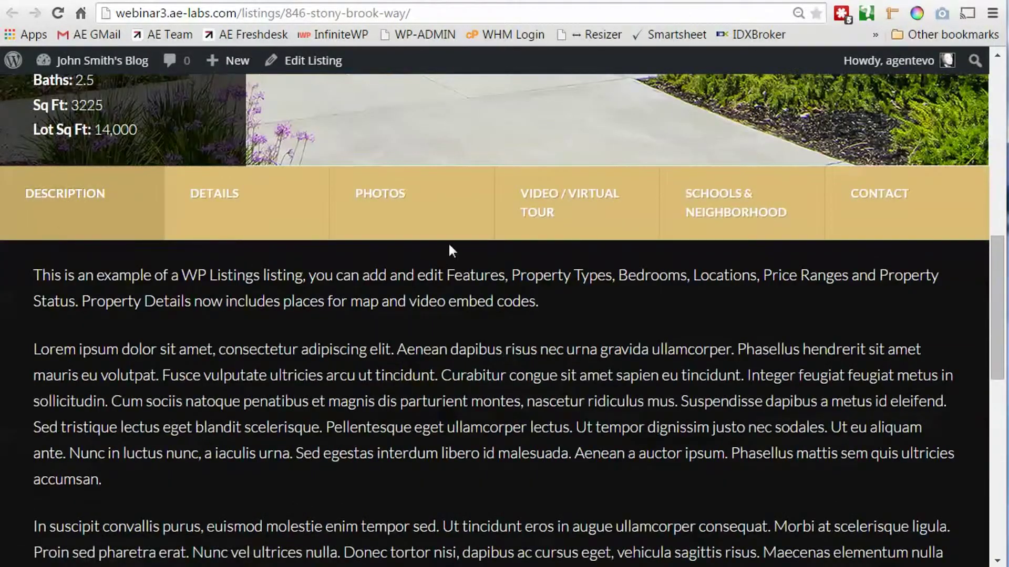
Browse the listing's Details, Photos, Video, Schools, Contact and Description sections
{"action": "left_click", "coordinate": [200, 220]}
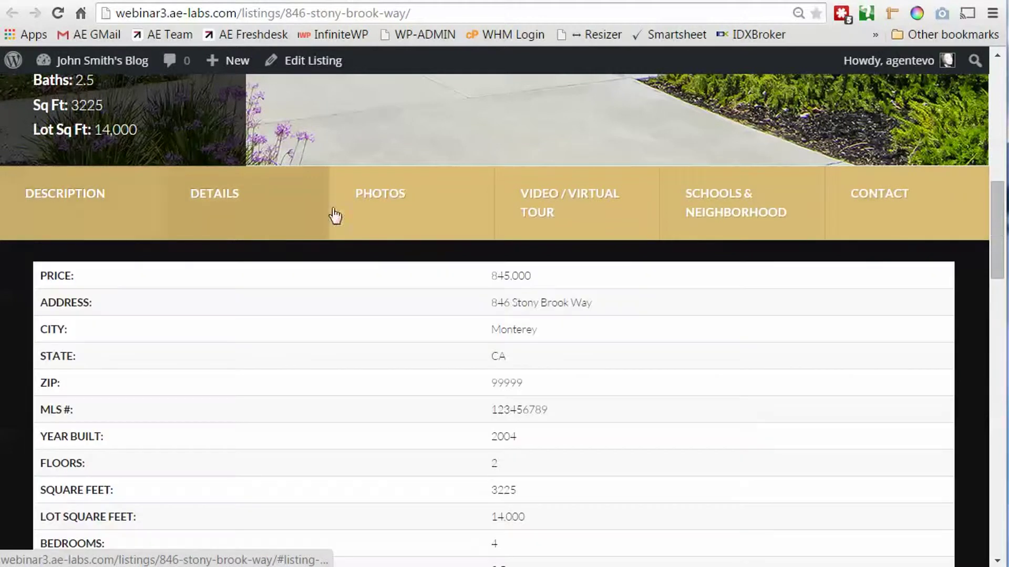
{"action": "left_click", "coordinate": [402, 204]}
{"action": "left_click", "coordinate": [610, 213]}
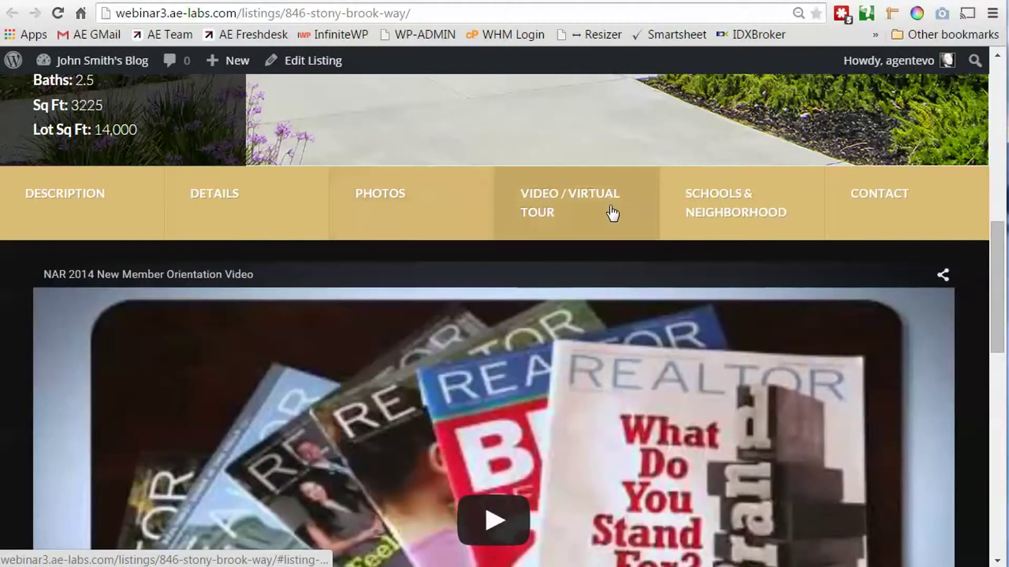
{"action": "left_click", "coordinate": [766, 213]}
{"action": "left_click", "coordinate": [914, 205]}
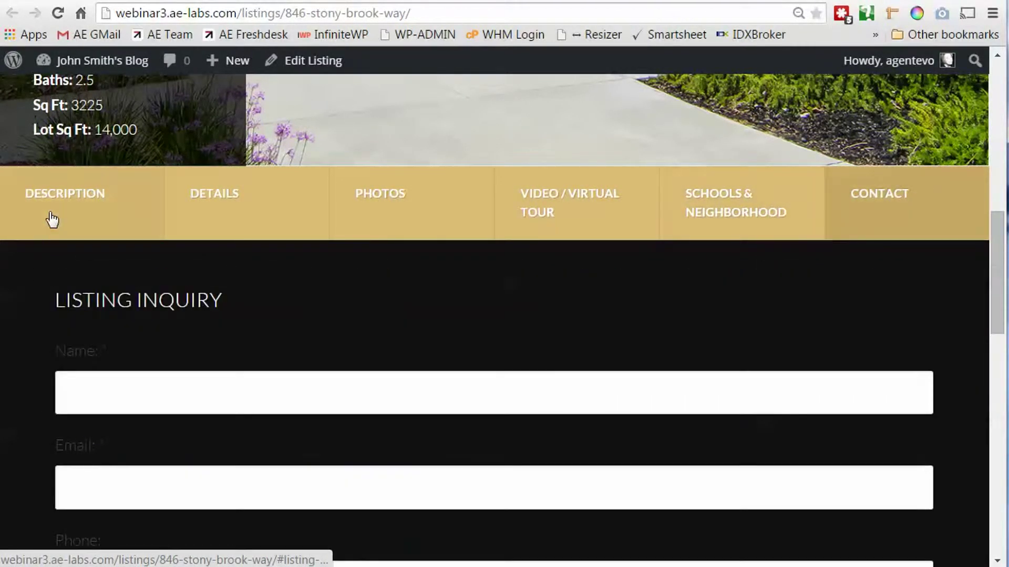
{"action": "left_click", "coordinate": [49, 219]}
{"action": "scroll", "coordinate": [378, 343], "scroll_direction": "down", "scroll_amount": 5}
{"action": "scroll", "coordinate": [379, 344], "scroll_direction": "down", "scroll_amount": 4}
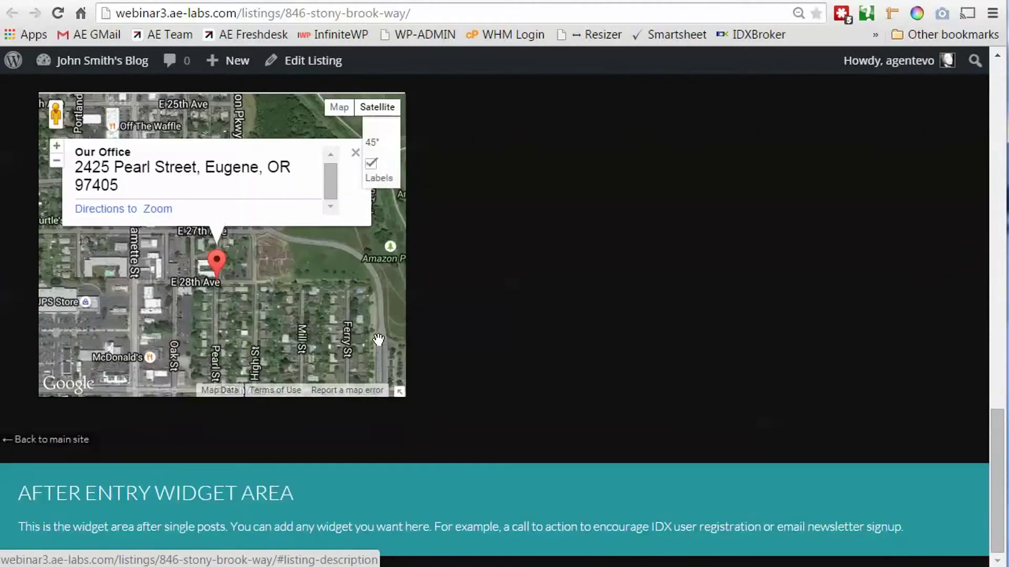
{"action": "scroll", "coordinate": [469, 342], "scroll_direction": "up", "scroll_amount": 15}
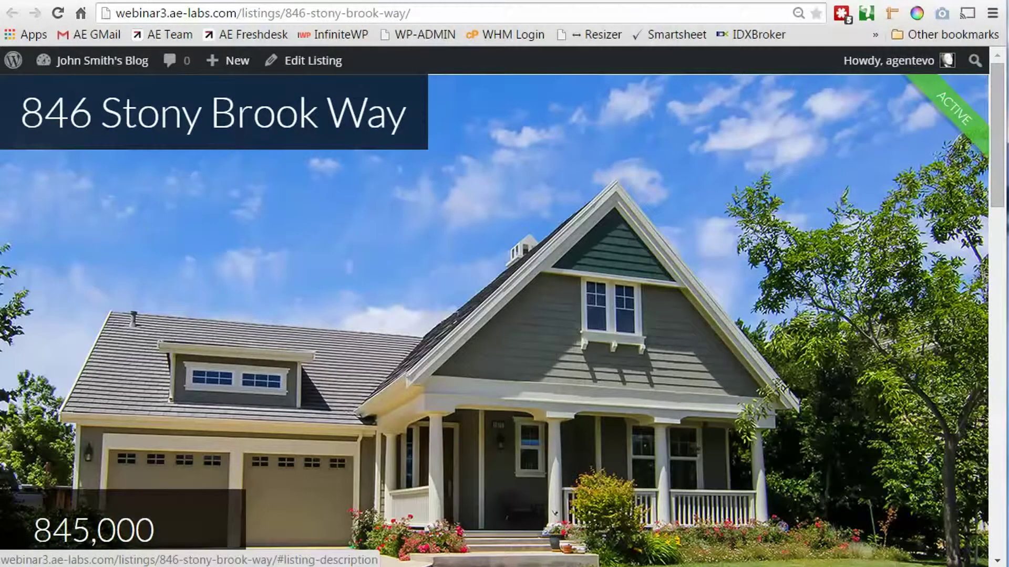
{"action": "scroll", "coordinate": [664, 518], "scroll_direction": "down", "scroll_amount": 15}
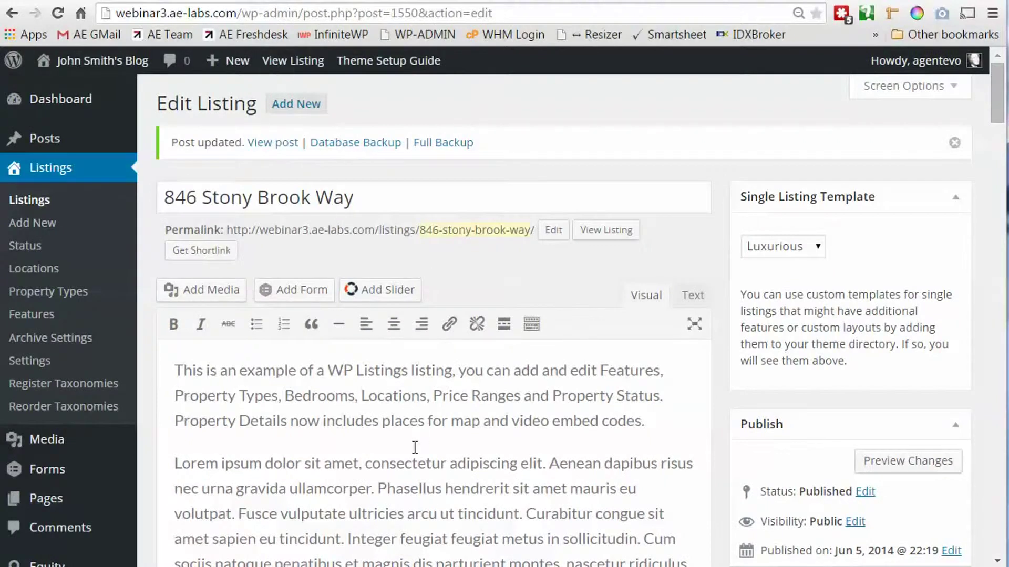
Return to the admin Listings page showing all 10 property listings
{"action": "mouse_move", "coordinate": [101, 482]}
{"action": "scroll", "coordinate": [101, 483], "scroll_direction": "down", "scroll_amount": 5}
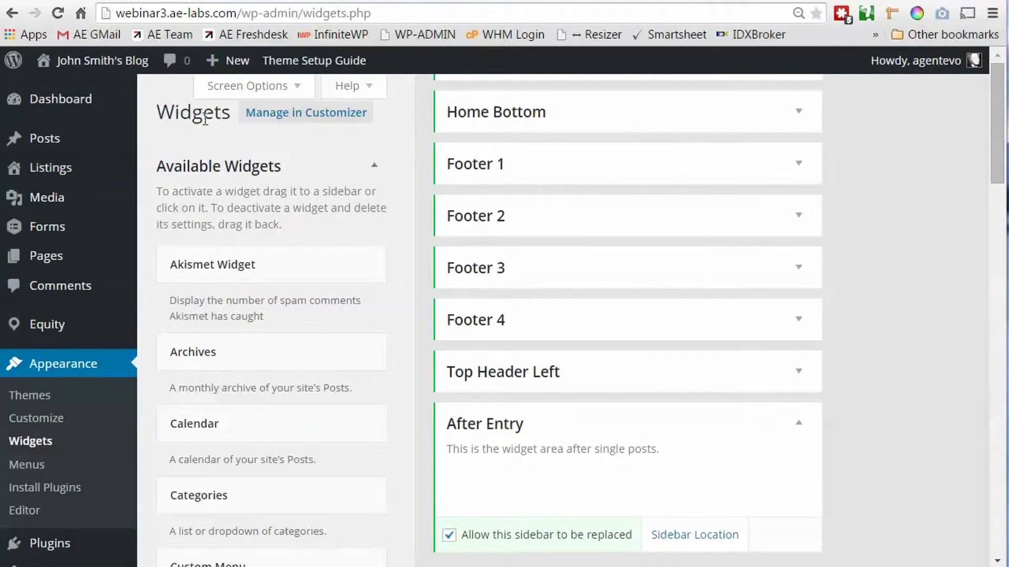
{"action": "mouse_move", "coordinate": [88, 167]}
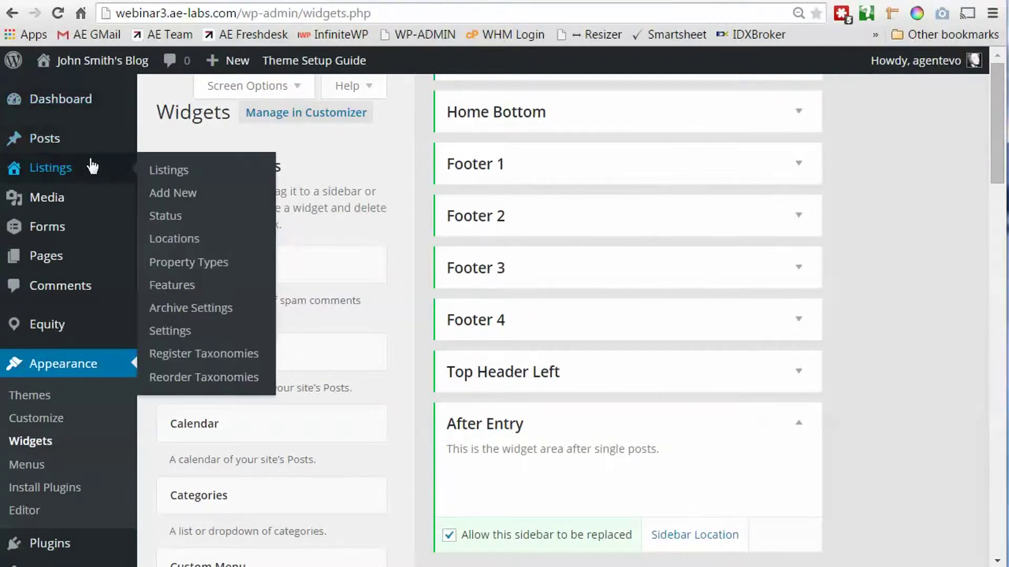
{"action": "left_click", "coordinate": [190, 170]}
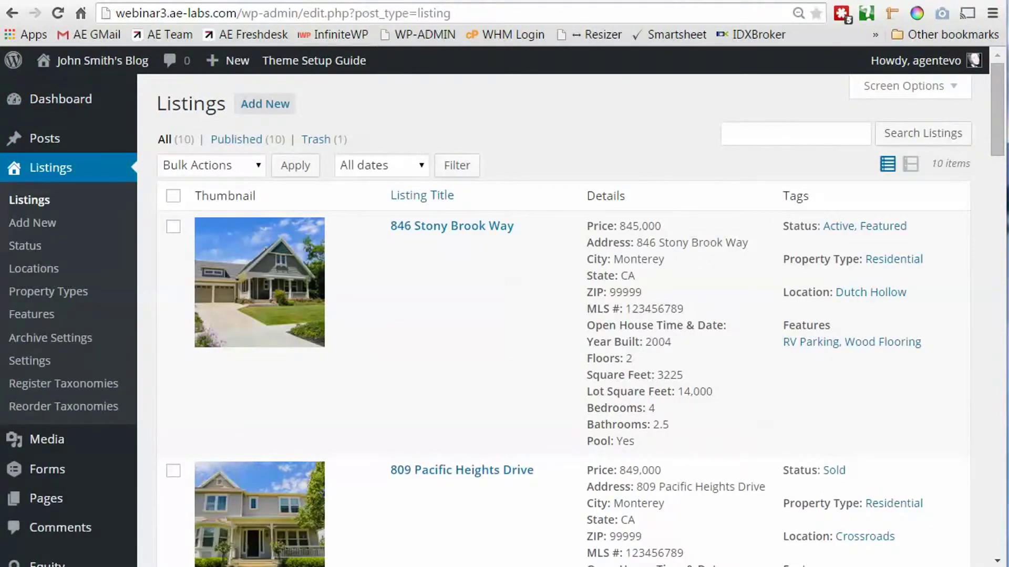
{"action": "left_click", "coordinate": [365, 2]}
{"action": "left_click", "coordinate": [309, 60]}
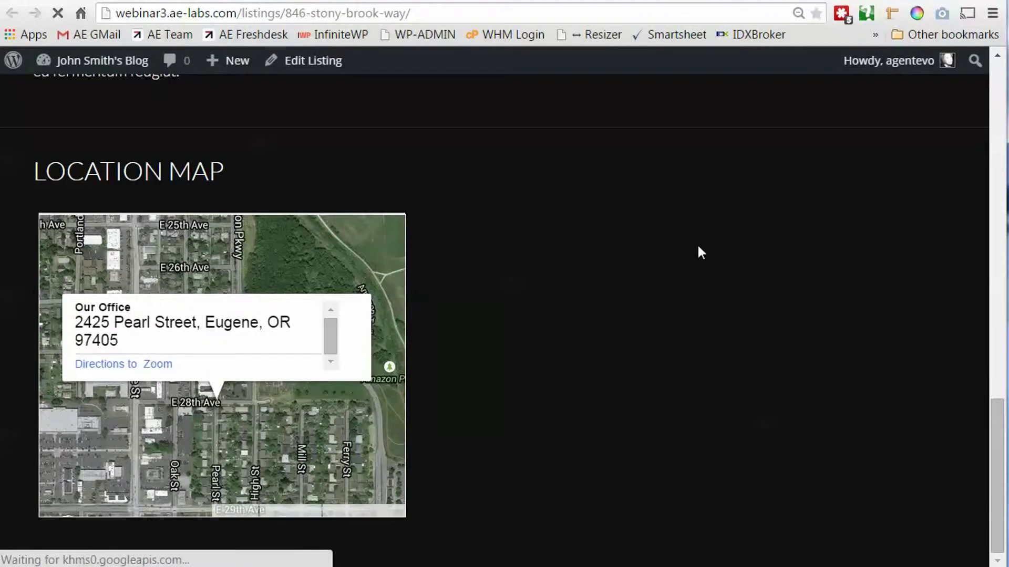
{"action": "scroll", "coordinate": [699, 247], "scroll_direction": "up", "scroll_amount": 10}
{"action": "scroll", "coordinate": [698, 247], "scroll_direction": "up", "scroll_amount": 10}
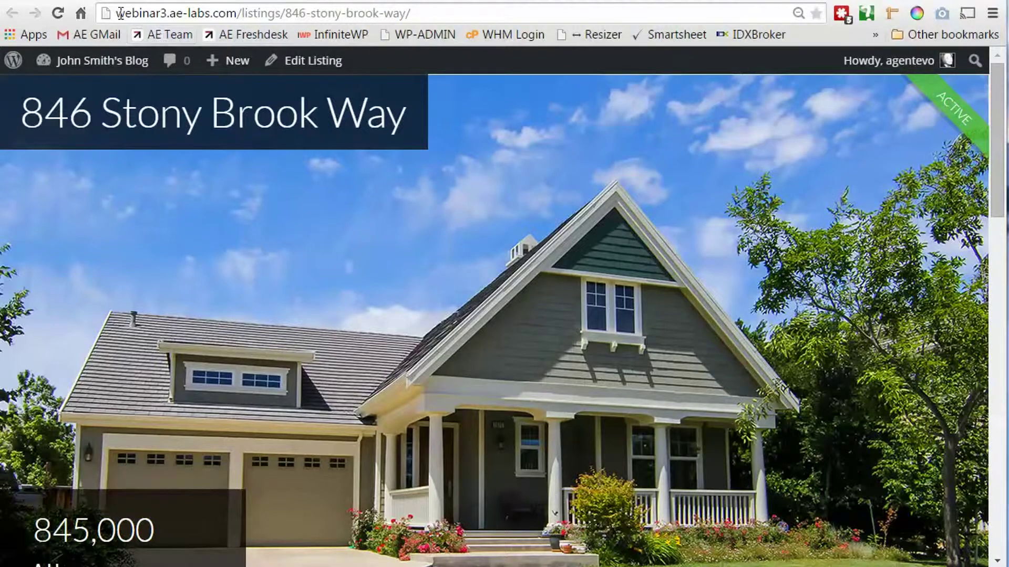
{"action": "left_click_drag", "start_coordinate": [117, 11], "coordinate": [281, 12]}
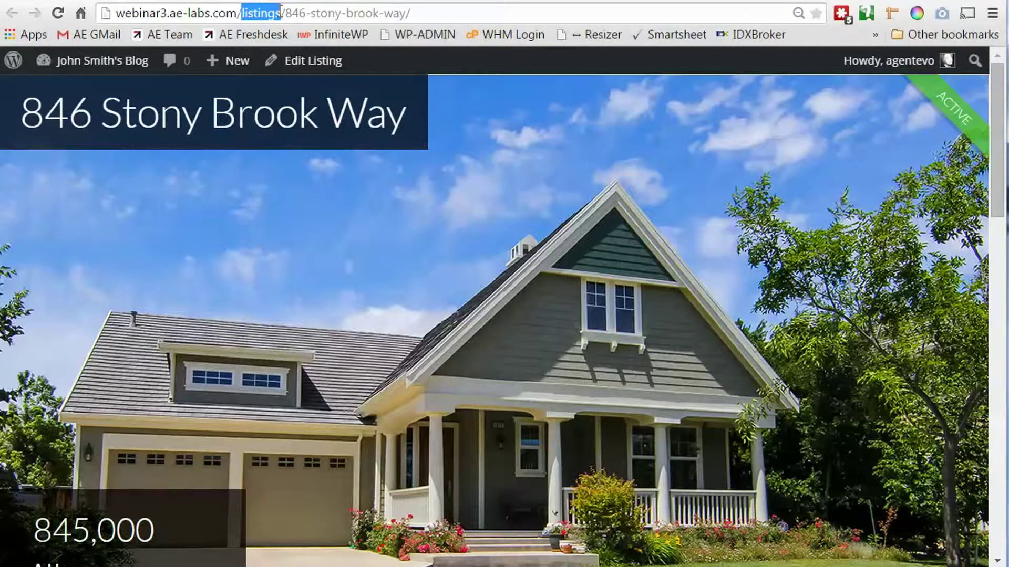
{"action": "left_click_drag", "start_coordinate": [285, 13], "coordinate": [406, 14]}
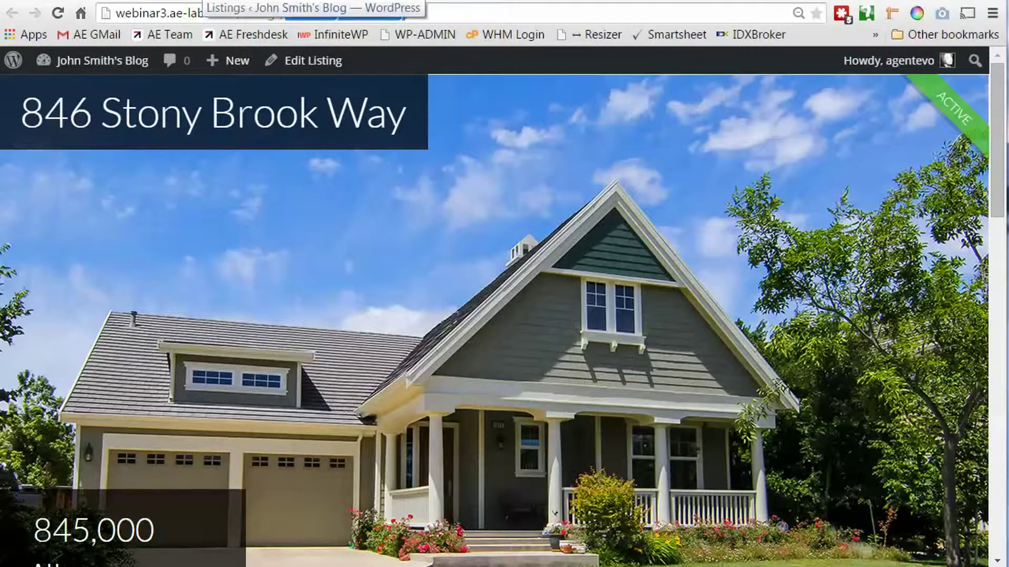
{"action": "left_click", "coordinate": [434, 16]}
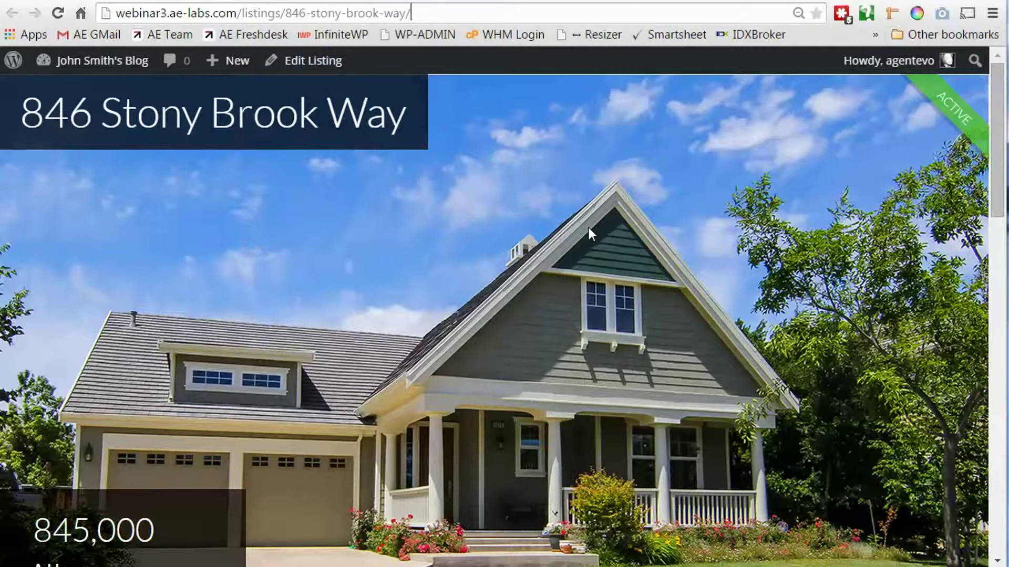
On the 846STONYBROOK.INFO Domain Details page, stay signed in and scroll to the Forwarding settings
{"action": "key", "text": "ctrl+Tab"}
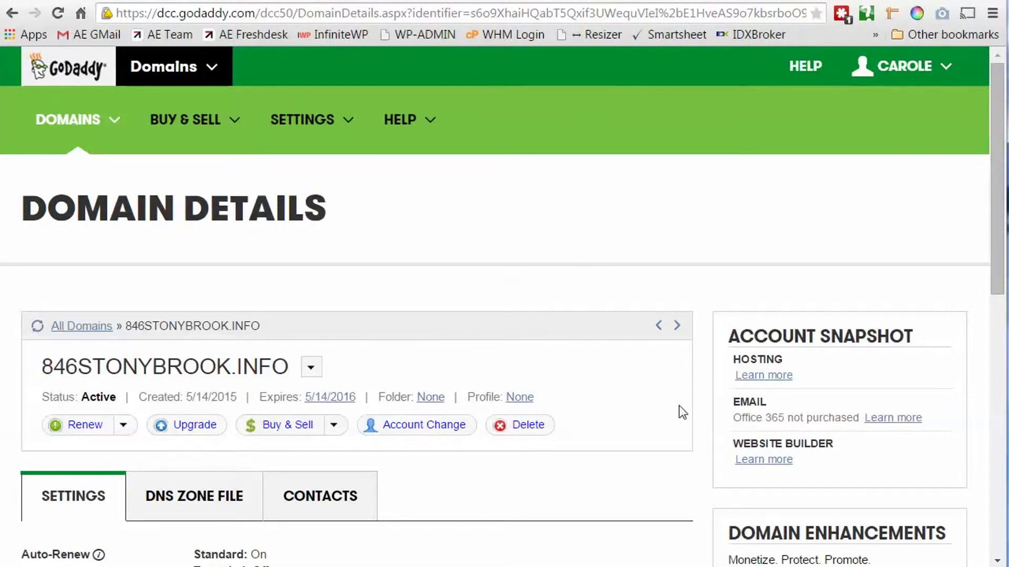
{"action": "scroll", "coordinate": [678, 406], "scroll_direction": "down", "scroll_amount": 6}
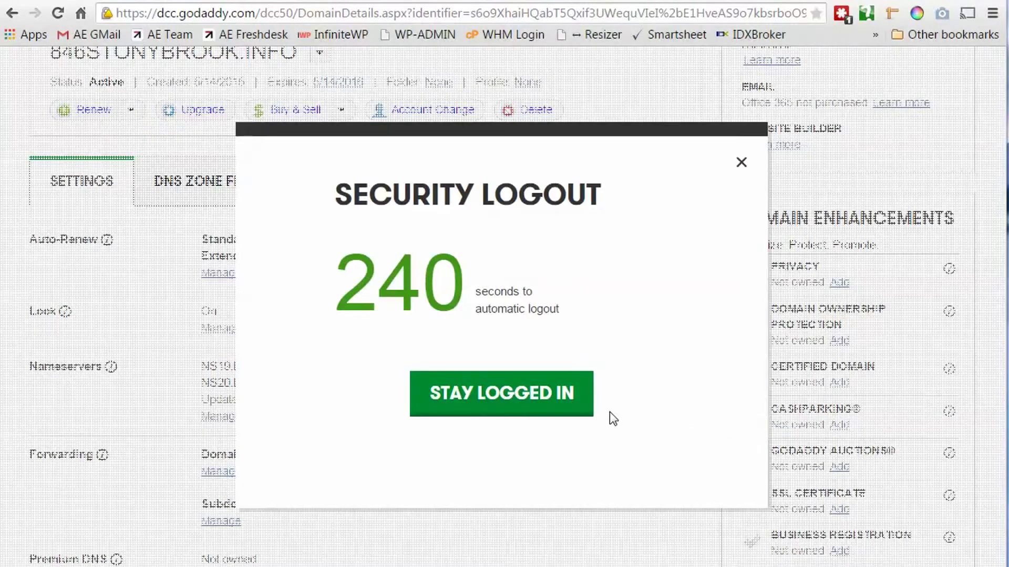
{"action": "left_click", "coordinate": [536, 408]}
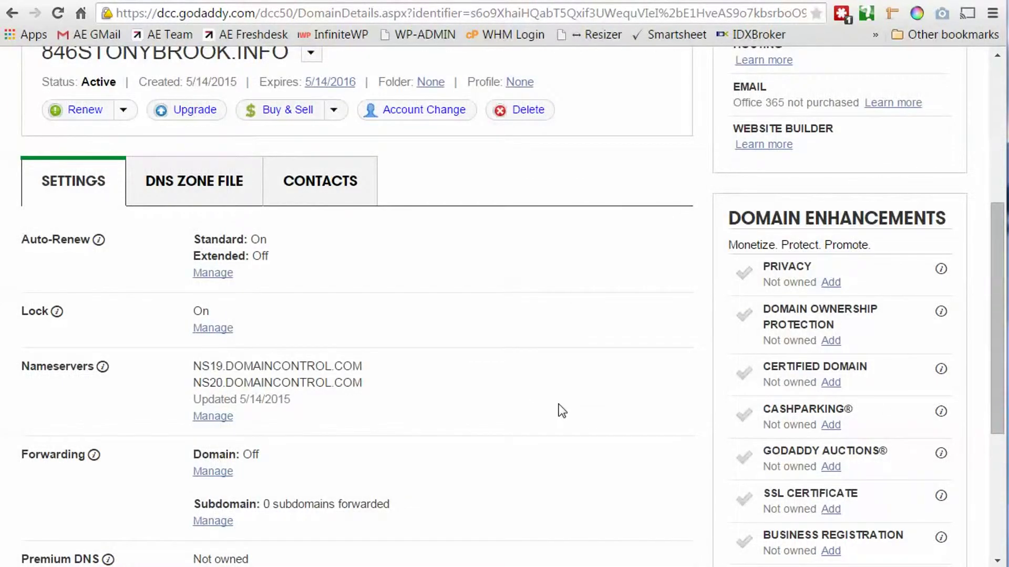
{"action": "scroll", "coordinate": [546, 304], "scroll_direction": "up", "scroll_amount": 6}
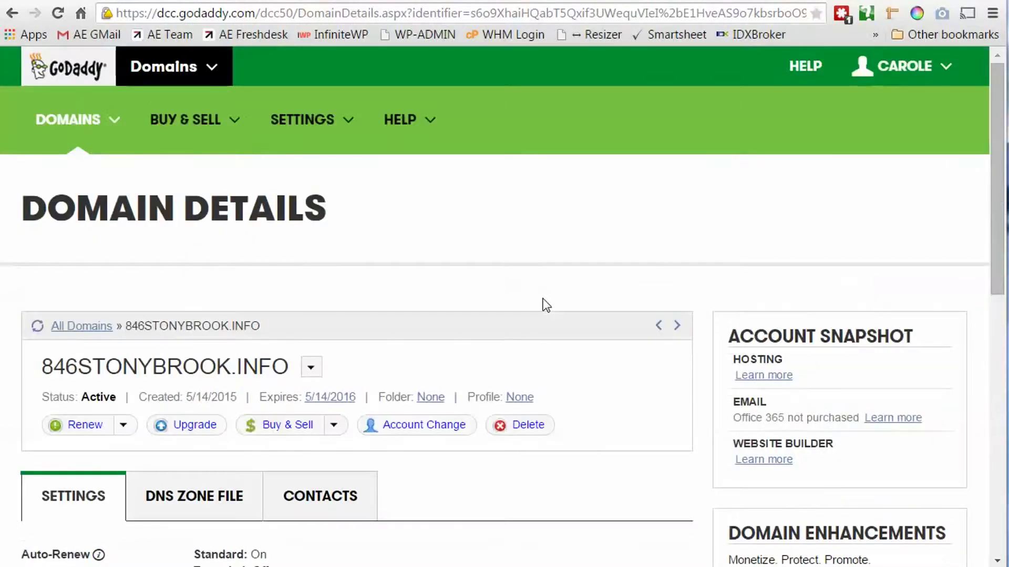
{"action": "scroll", "coordinate": [506, 445], "scroll_direction": "down", "scroll_amount": 3}
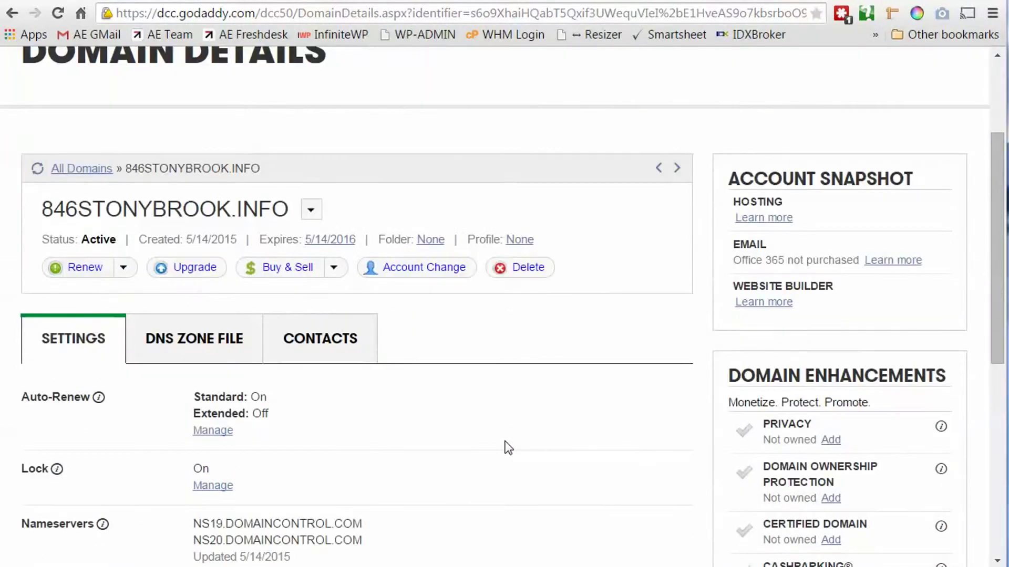
{"action": "scroll", "coordinate": [508, 447], "scroll_direction": "down", "scroll_amount": 6}
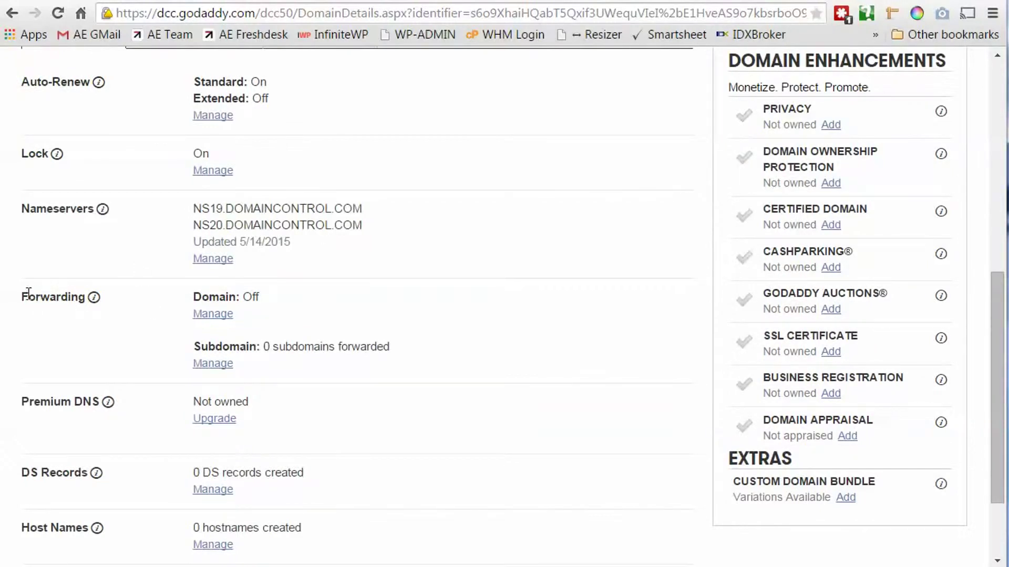
Open the domain's Forwarding manager and begin a new forward, ready to fill FORWARD TO
{"action": "left_click", "coordinate": [212, 318]}
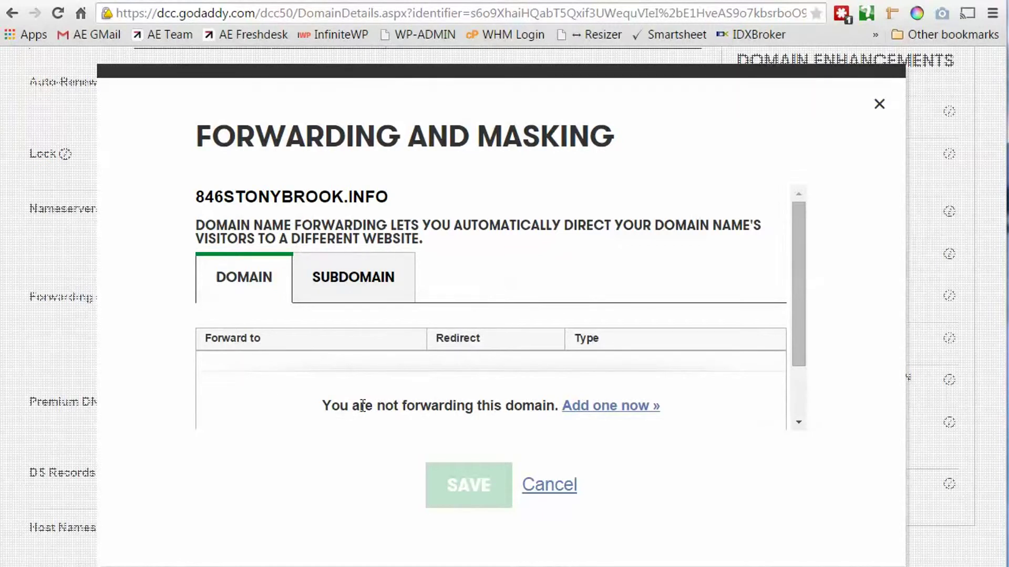
{"action": "left_click", "coordinate": [608, 405]}
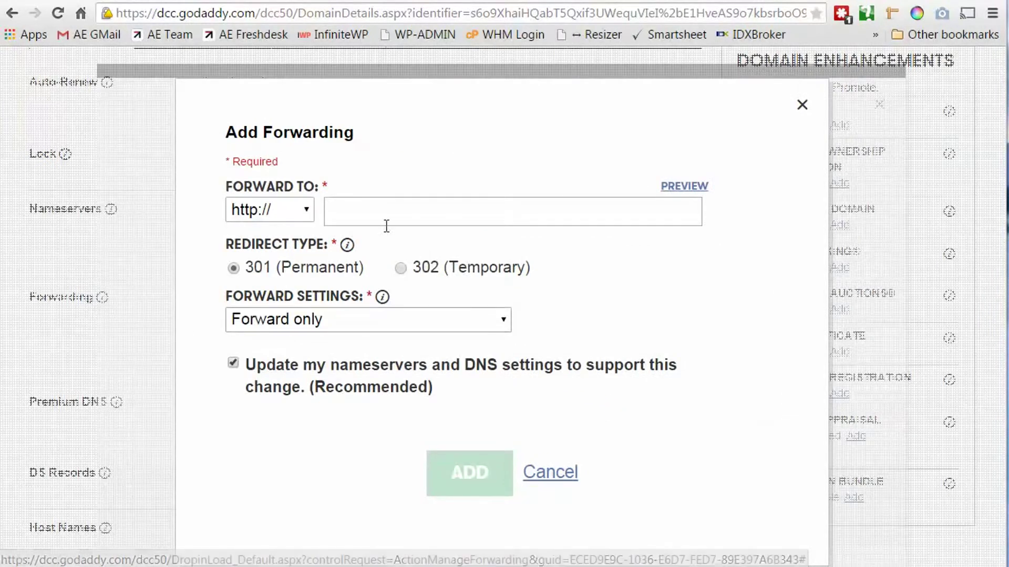
{"action": "left_click", "coordinate": [345, 211]}
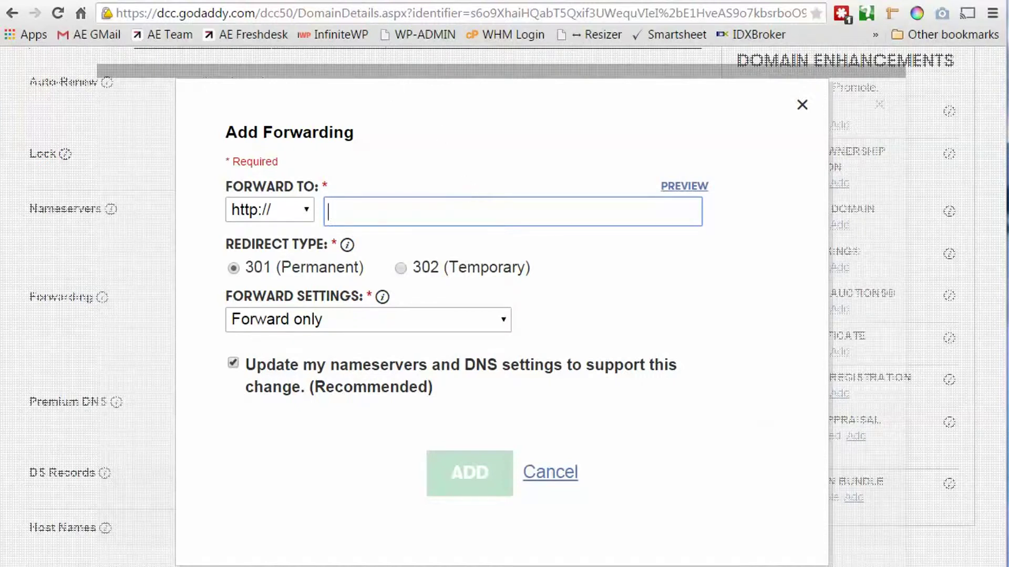
Copy the full 846 Stony Brook Way listing URL from the listing tab's address bar
{"action": "left_click", "coordinate": [260, 5]}
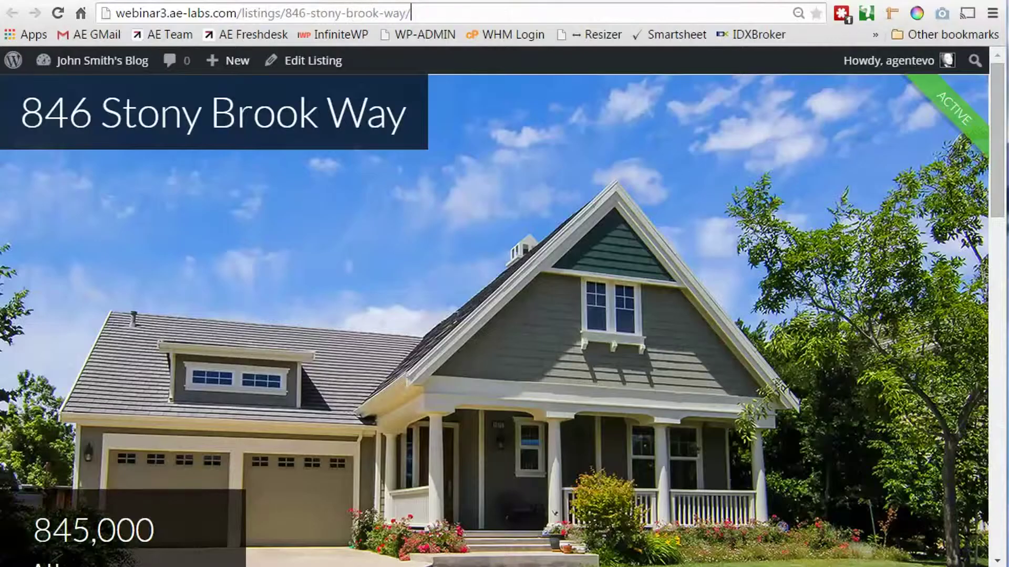
{"action": "left_click_drag", "start_coordinate": [118, 16], "coordinate": [424, 18]}
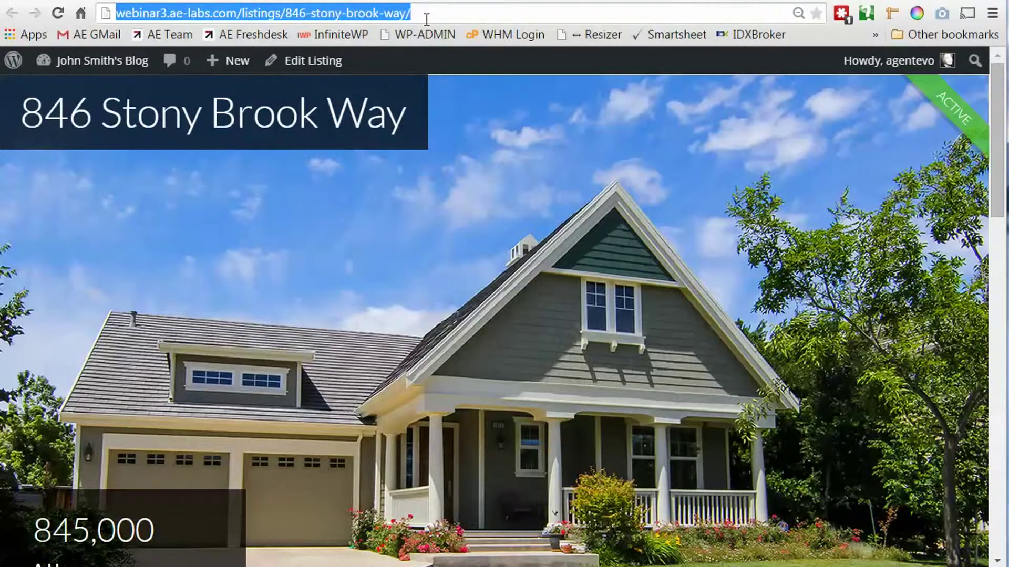
{"action": "right_click", "coordinate": [357, 11]}
{"action": "left_click", "coordinate": [392, 81]}
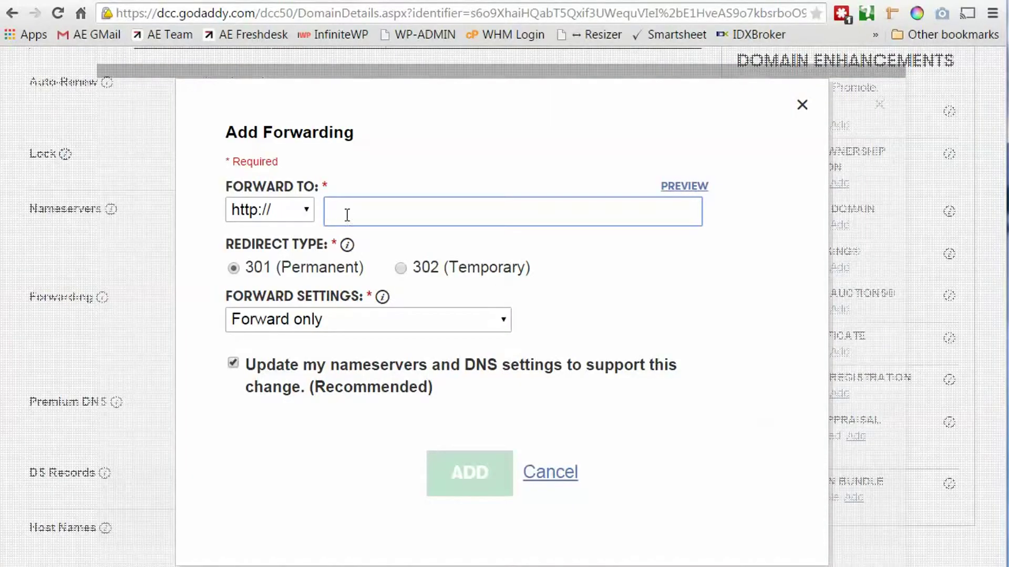
{"action": "right_click", "coordinate": [340, 210]}
{"action": "left_click", "coordinate": [386, 318]}
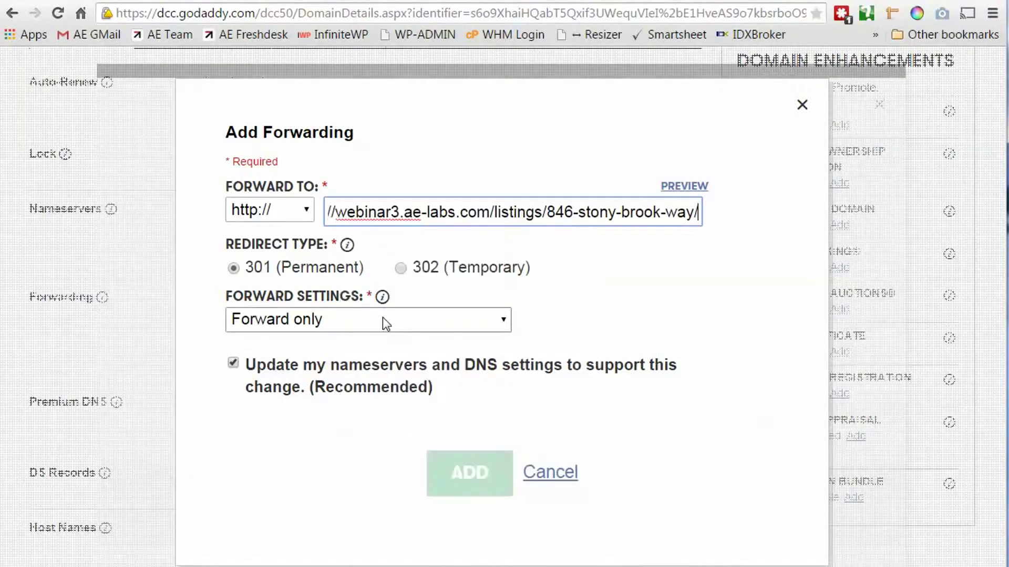
{"action": "left_click_drag", "start_coordinate": [362, 211], "coordinate": [319, 212]}
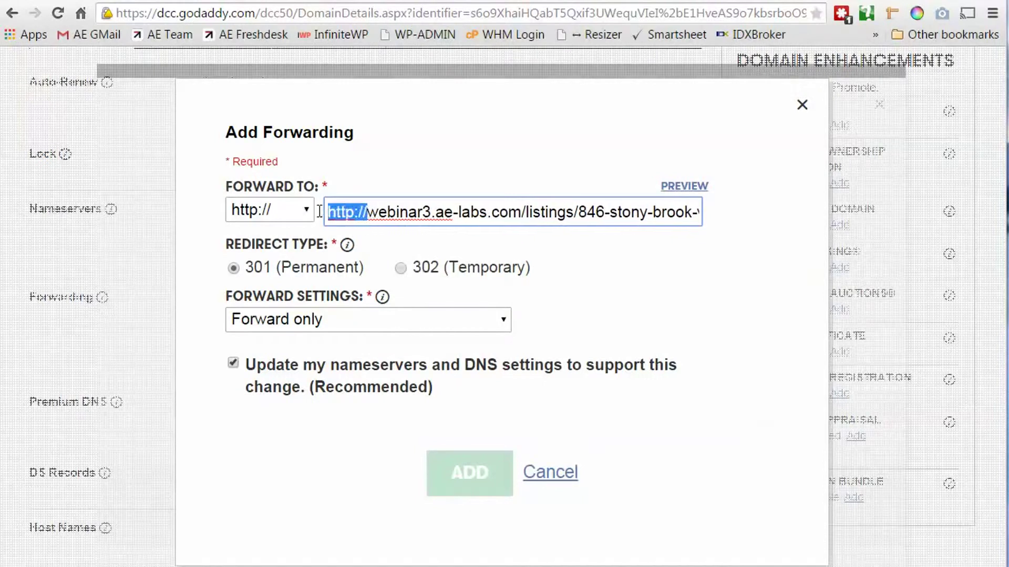
{"action": "key", "text": "BackSpace"}
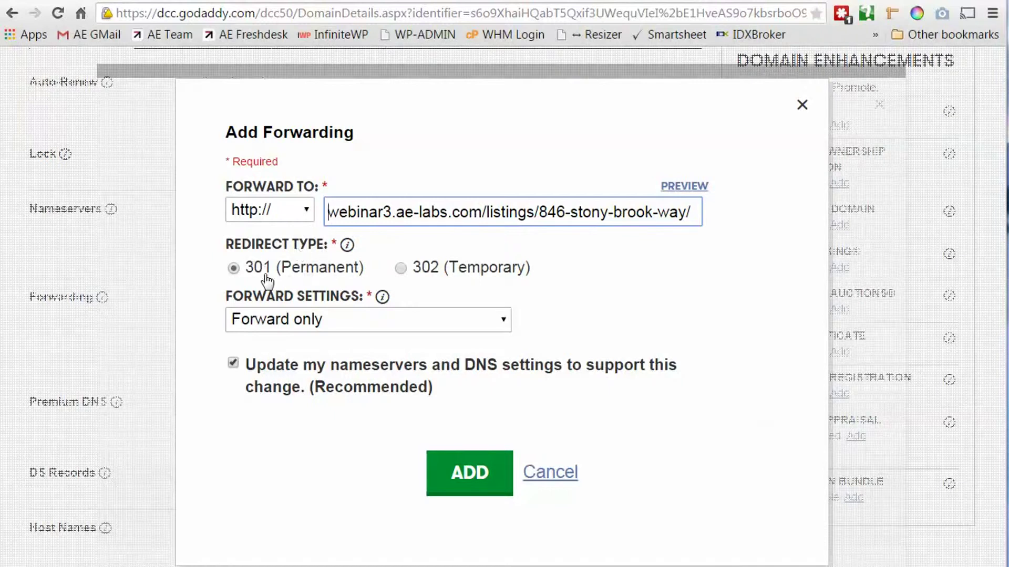
Choose 'Forward with Masking' with 301 Permanent and add the forward to the listing address
{"action": "left_click", "coordinate": [330, 322]}
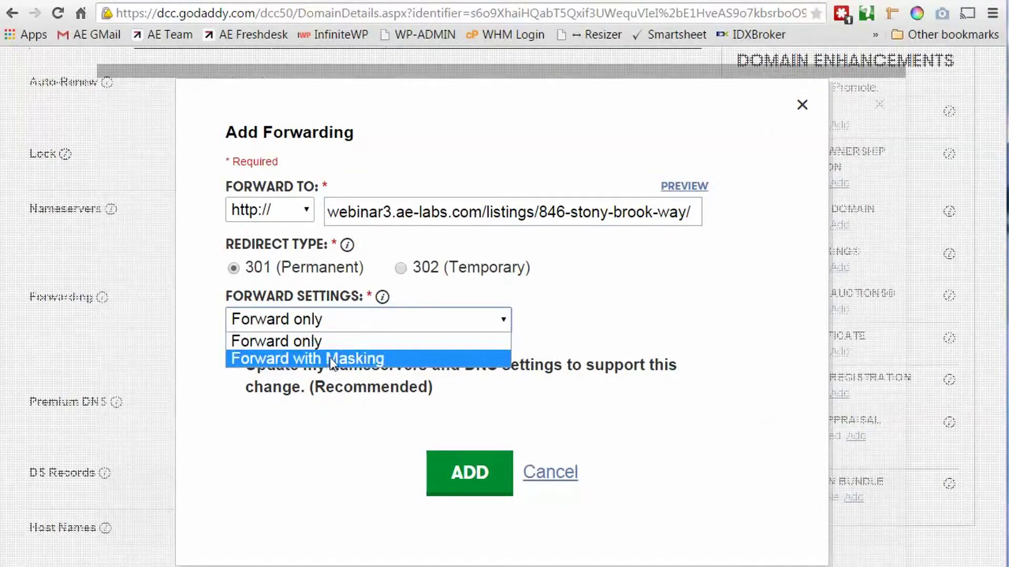
{"action": "left_click", "coordinate": [380, 354]}
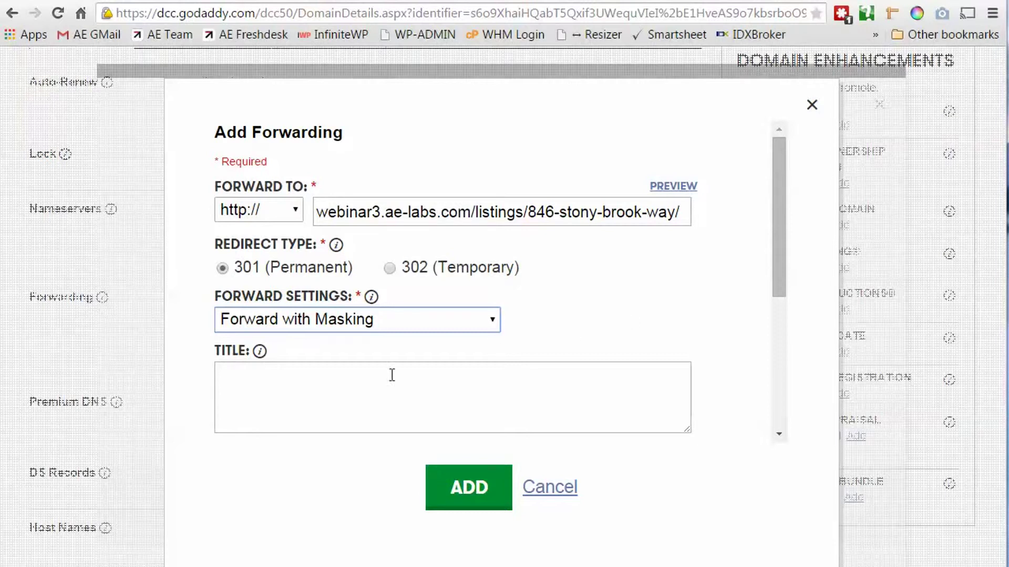
{"action": "left_click", "coordinate": [459, 493]}
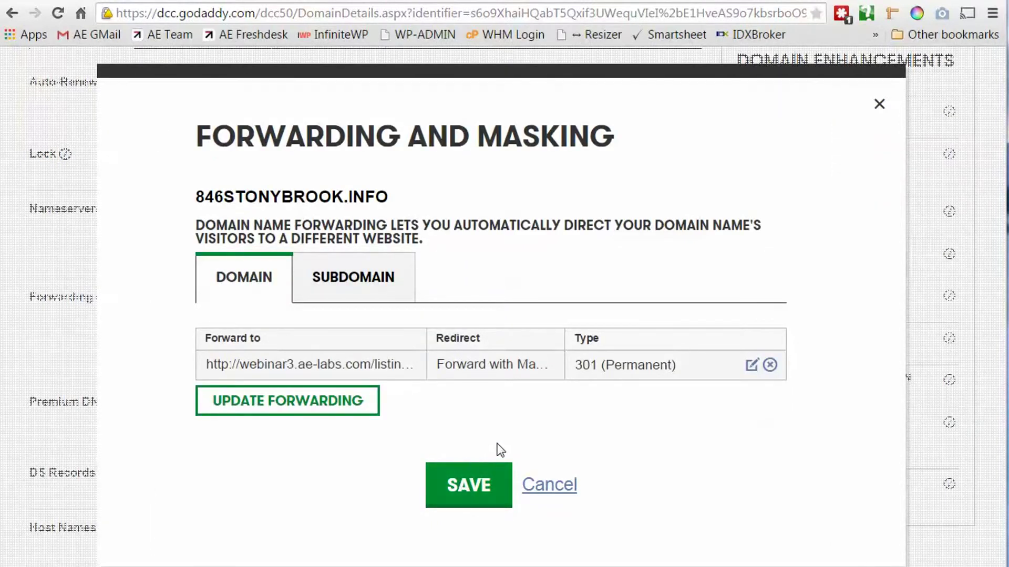
Save the masked 301 forward in the Forwarding and Masking dialog
{"action": "left_click", "coordinate": [456, 488]}
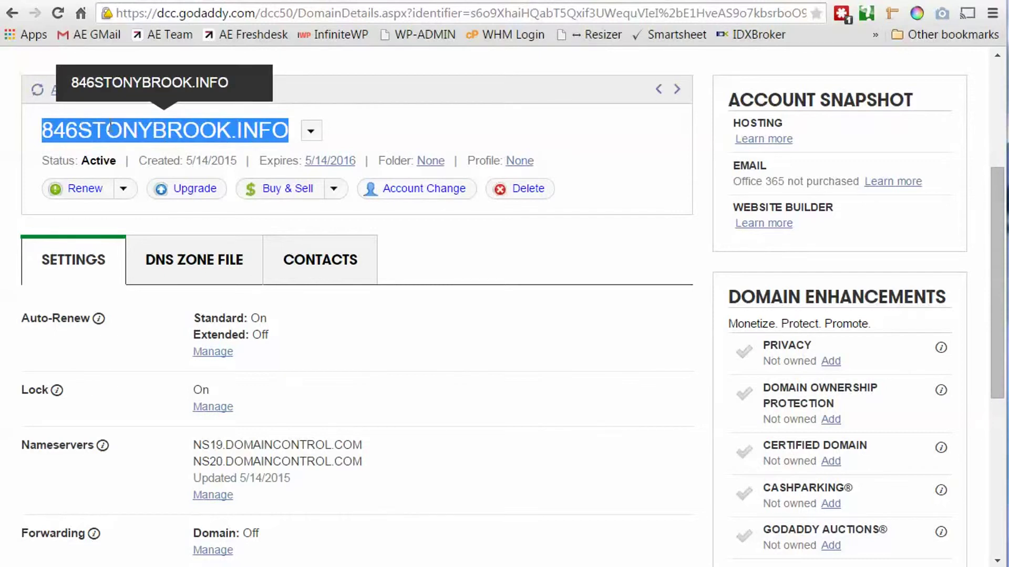
Copy the domain 846stonybrook.info and load it in a new tab
{"action": "right_click", "coordinate": [130, 129]}
{"action": "left_click", "coordinate": [155, 141]}
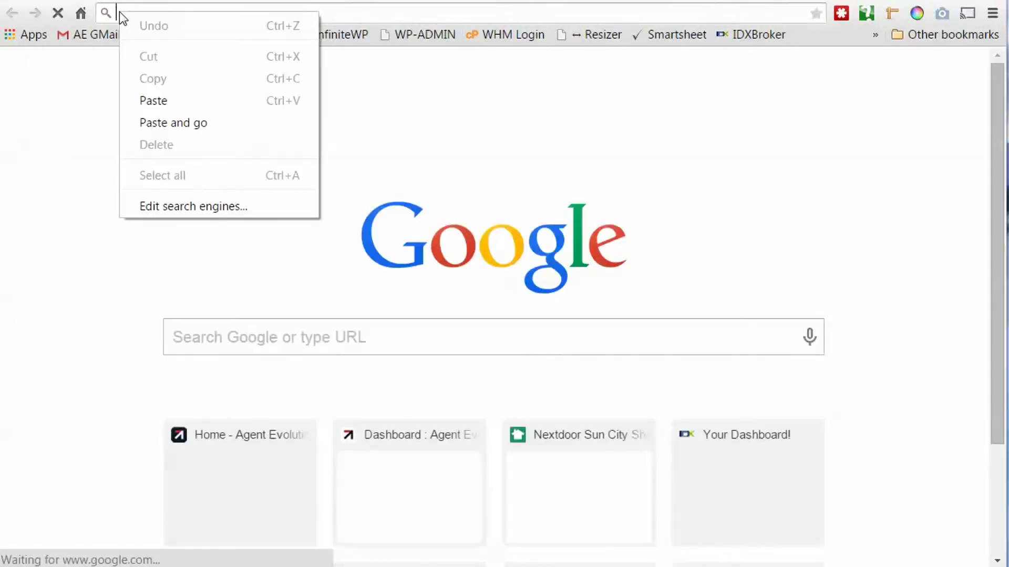
{"action": "left_click", "coordinate": [157, 98]}
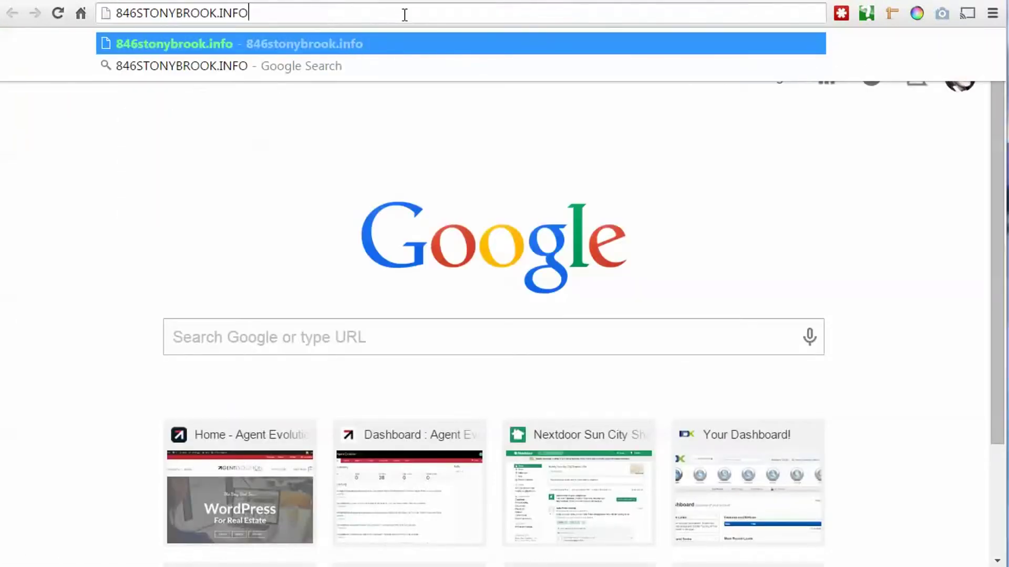
{"action": "key", "text": "Return"}
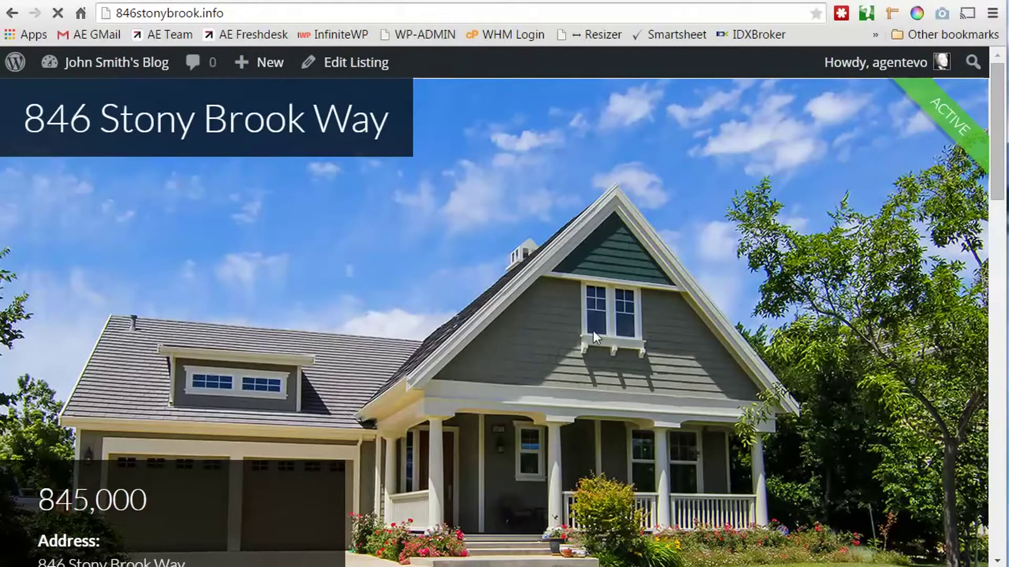
Scroll through the 846 Stony Brook Way listing page and highlight the address's .info ending
{"action": "scroll", "coordinate": [595, 331], "scroll_direction": "down", "scroll_amount": 5}
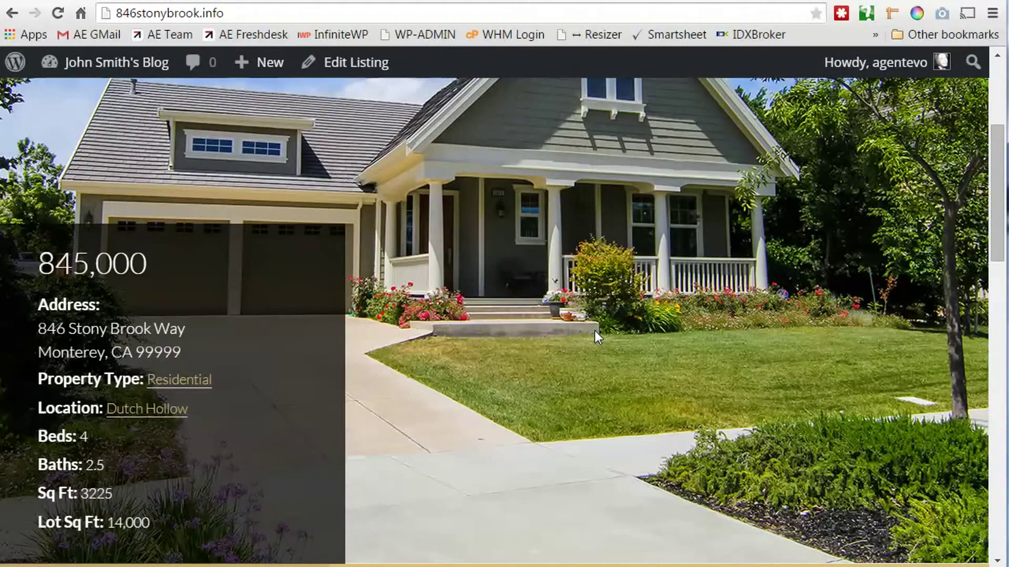
{"action": "scroll", "coordinate": [596, 336], "scroll_direction": "down", "scroll_amount": 15}
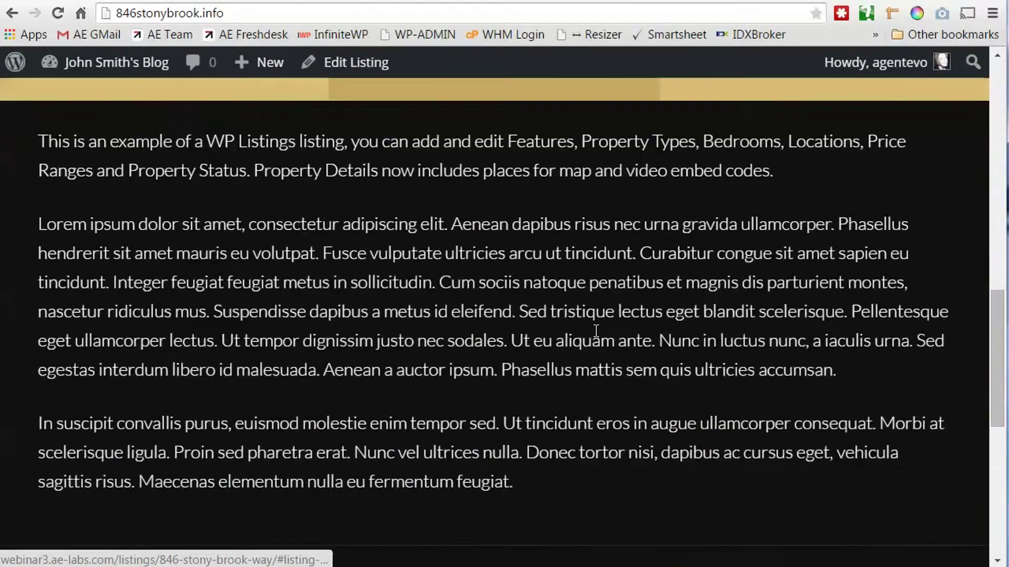
{"action": "scroll", "coordinate": [594, 329], "scroll_direction": "down", "scroll_amount": 6}
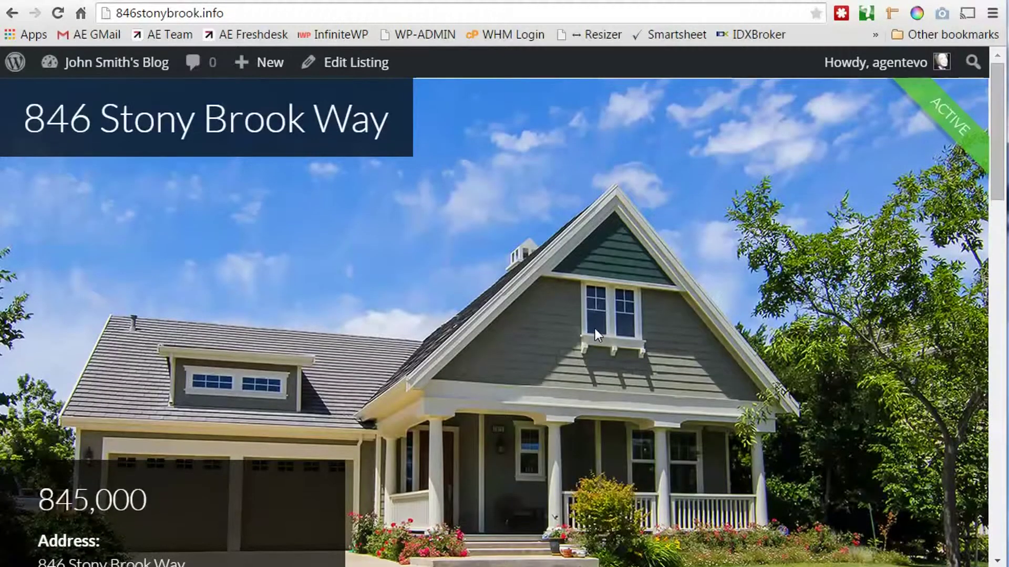
{"action": "left_click_drag", "start_coordinate": [225, 13], "coordinate": [112, 21]}
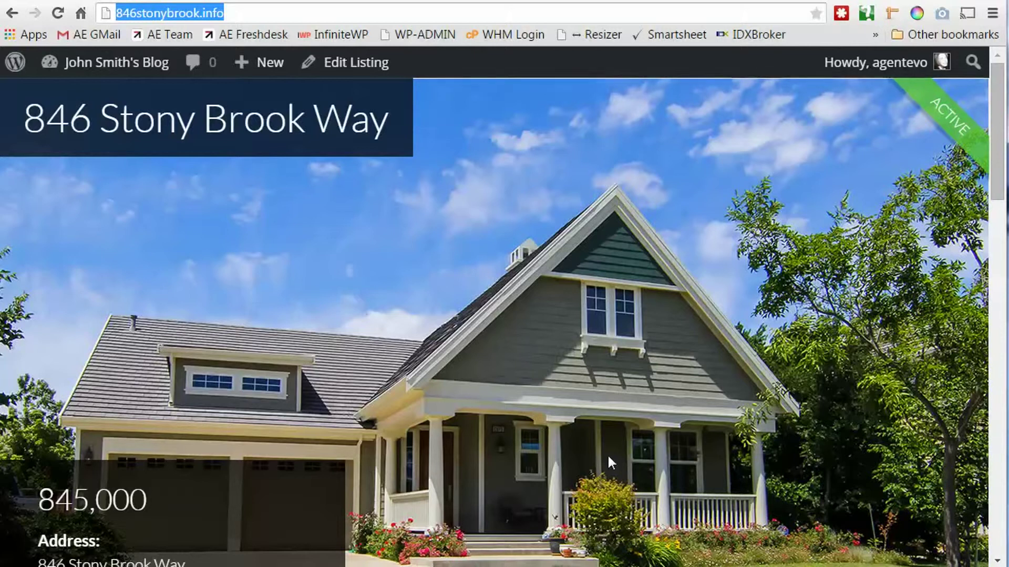
Set the 846 Stony Brook Way listing's Single Listing Template to Elegant and update it
{"action": "key", "text": "alt+Left"}
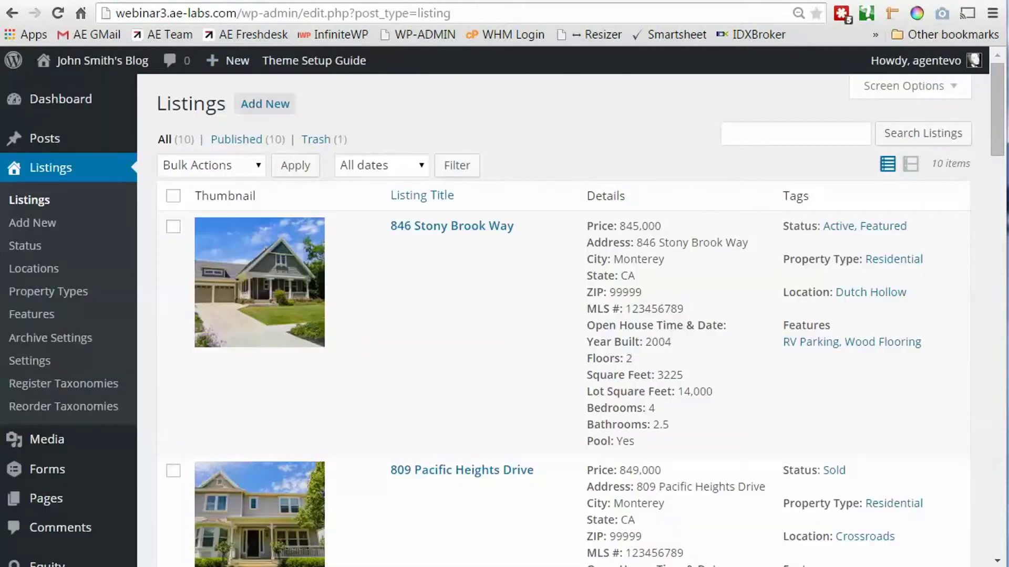
{"action": "left_click", "coordinate": [399, 247]}
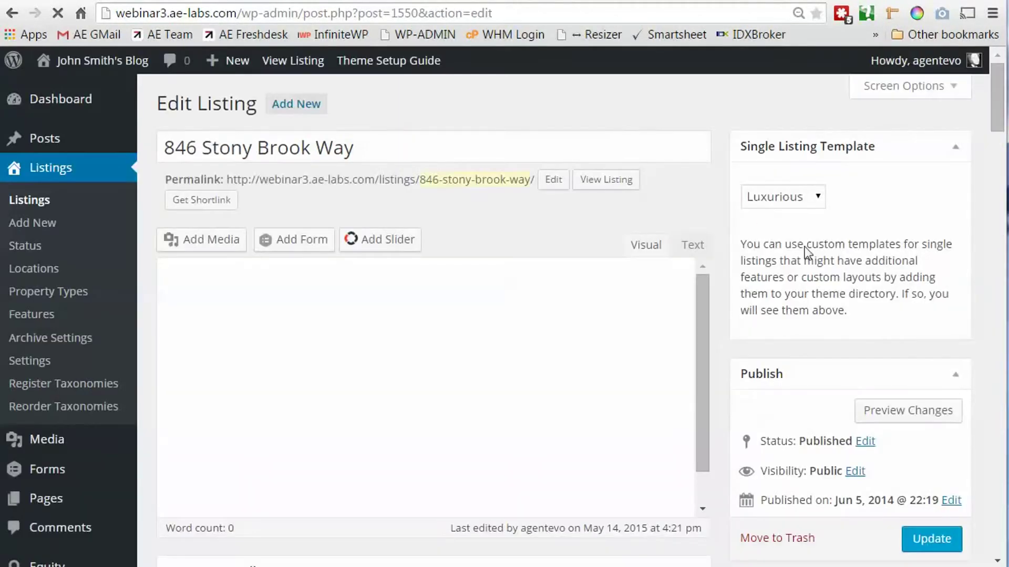
{"action": "left_click", "coordinate": [786, 199]}
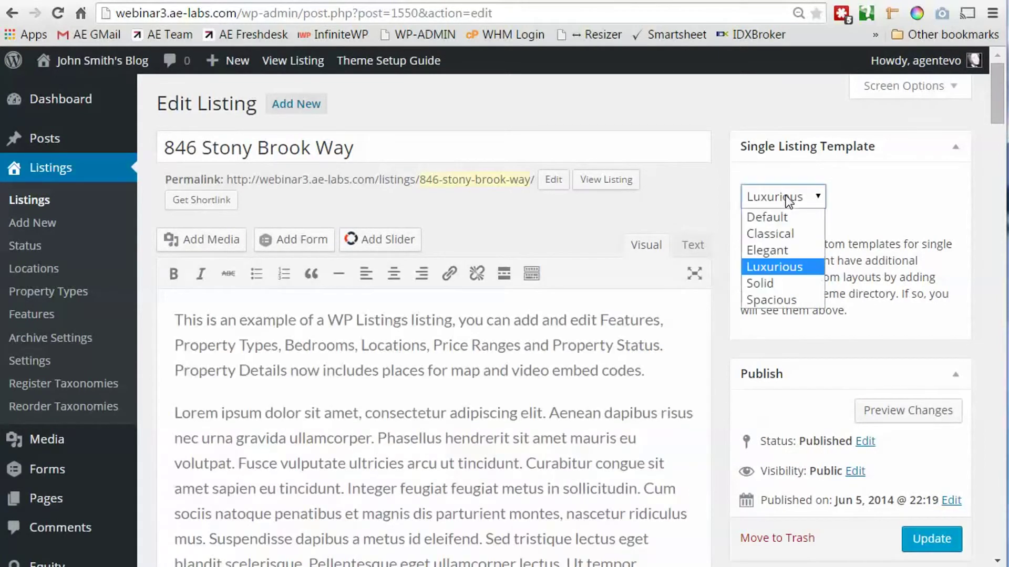
{"action": "left_click", "coordinate": [768, 252]}
{"action": "left_click", "coordinate": [930, 539]}
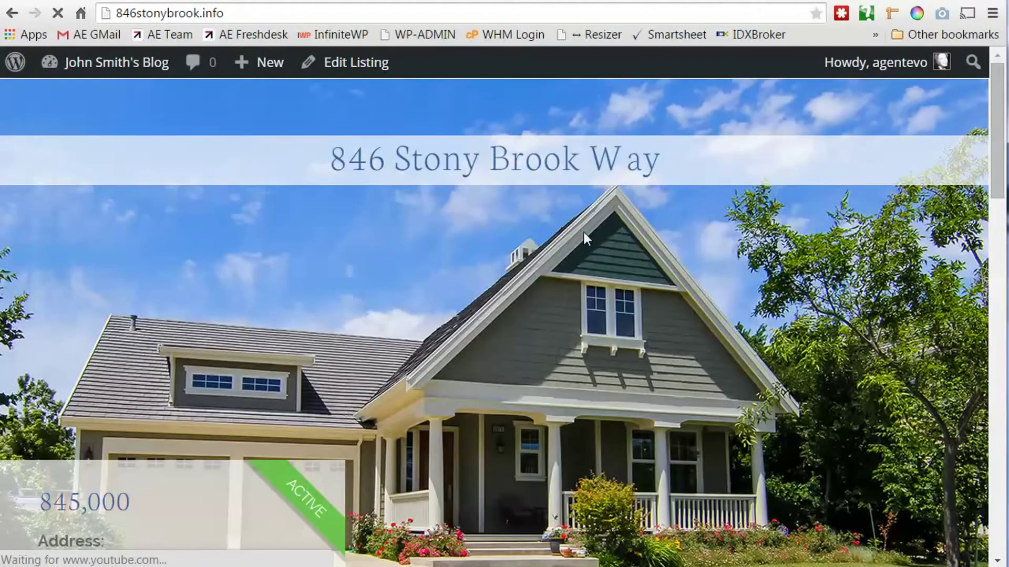
Scroll the Elegant layout's Video / Virtual Tour and Schools sections, then return to the top
{"action": "scroll", "coordinate": [648, 329], "scroll_direction": "down", "scroll_amount": 15}
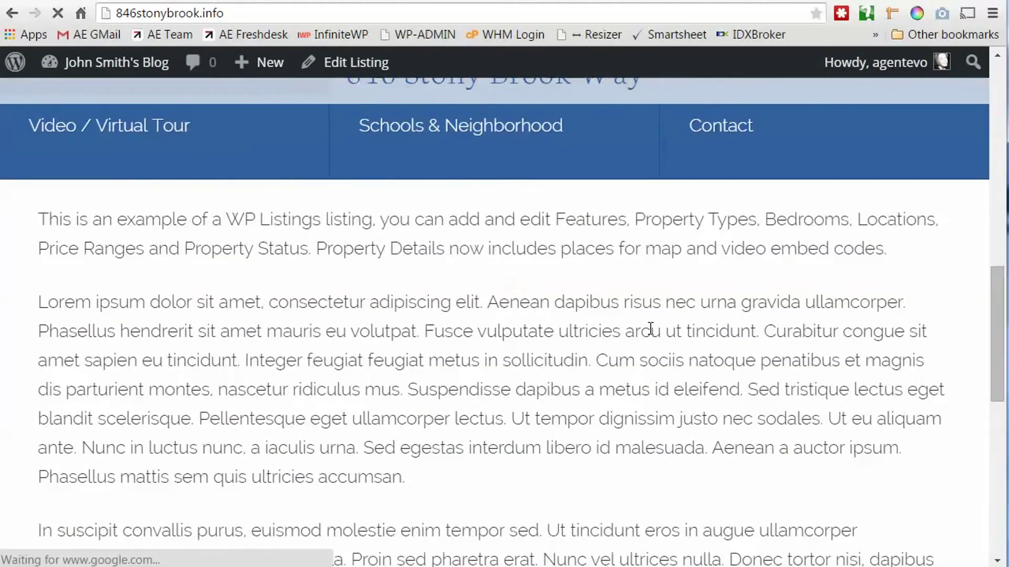
{"action": "scroll", "coordinate": [650, 329], "scroll_direction": "down", "scroll_amount": 11}
{"action": "key", "text": "Home"}
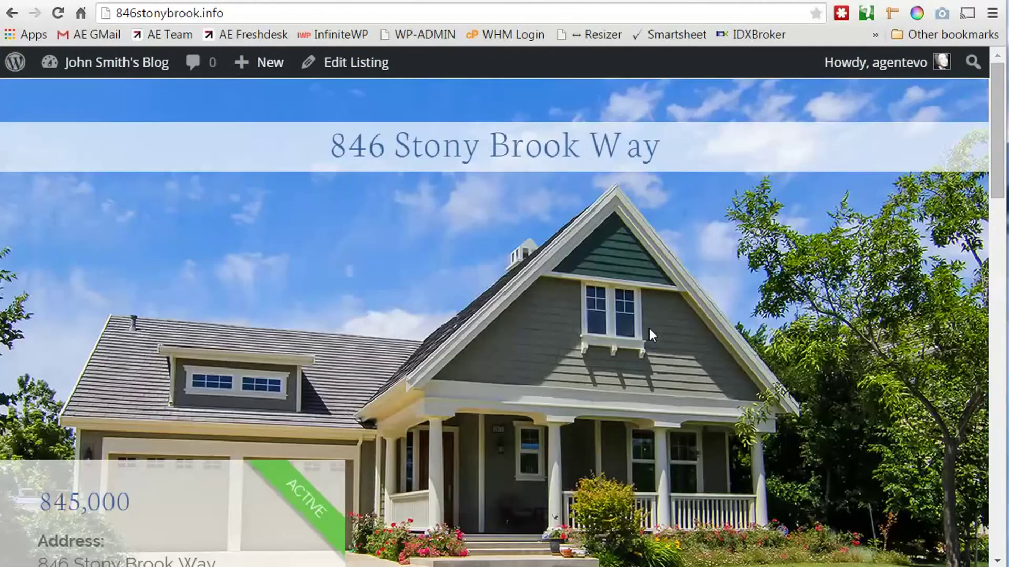